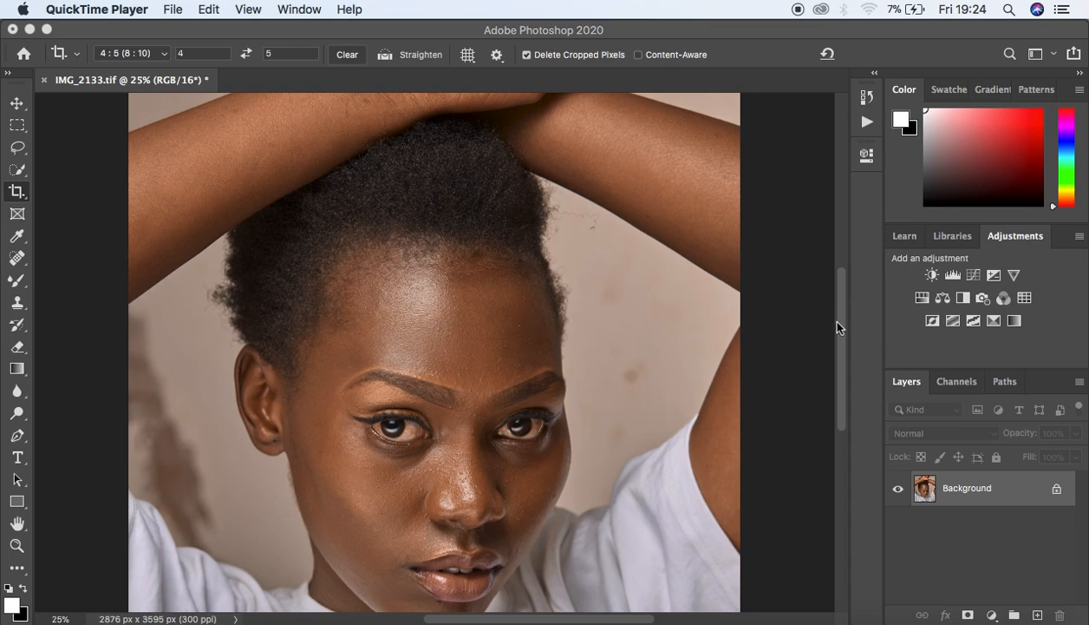
Step: Select the Move tool in the toolbar so layers can be repositioned
{"action": "left_click_drag", "start_coordinate": [837, 328], "coordinate": [840, 344]}
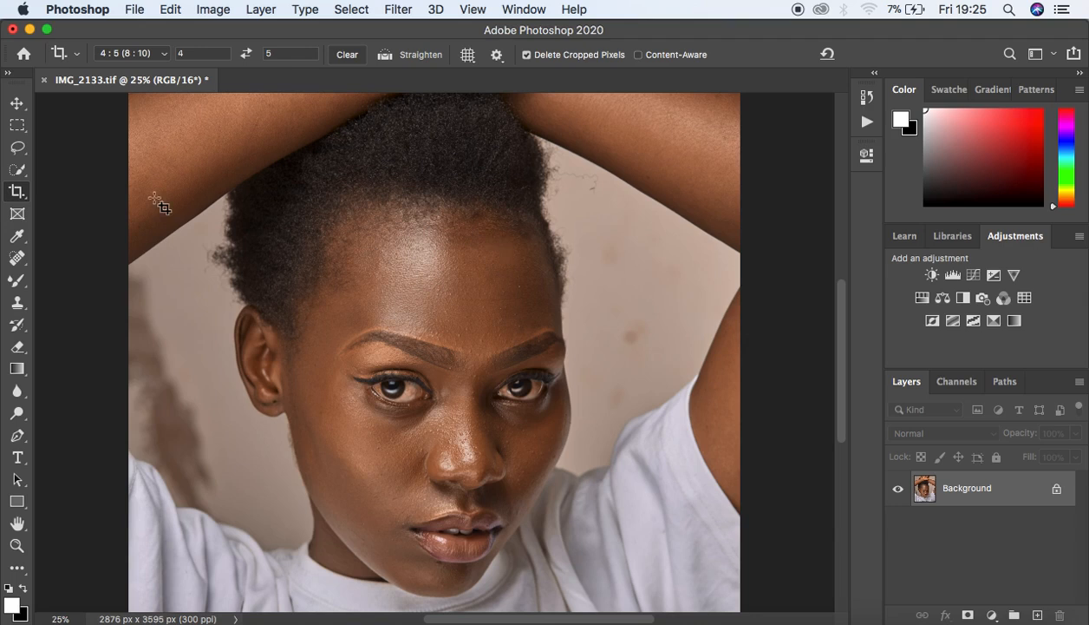
{"action": "left_click", "coordinate": [16, 104]}
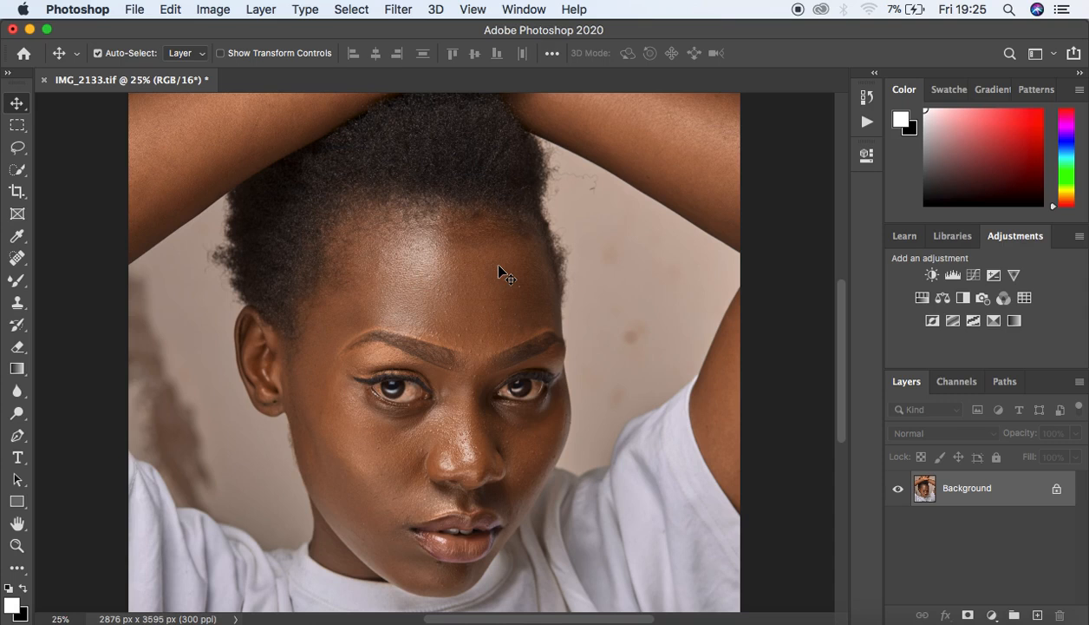
{"action": "key", "text": "super+plus"}
{"action": "key", "text": "super+plus"}
{"action": "key", "text": "super+plus"}
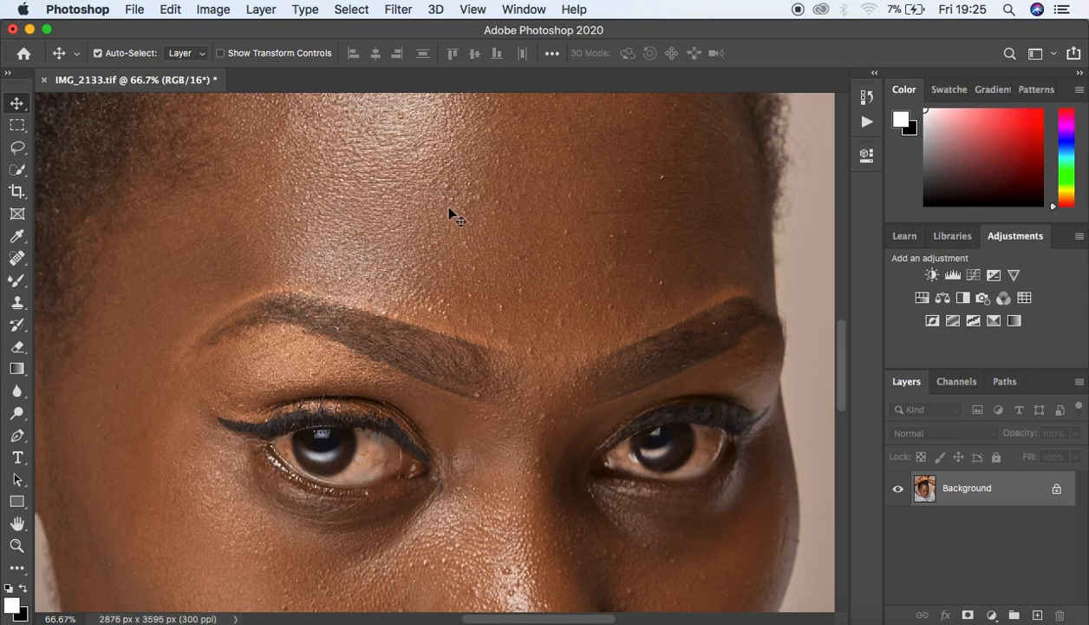
{"action": "key", "text": "super+minus"}
{"action": "key", "text": "super+minus"}
{"action": "key", "text": "super+minus"}
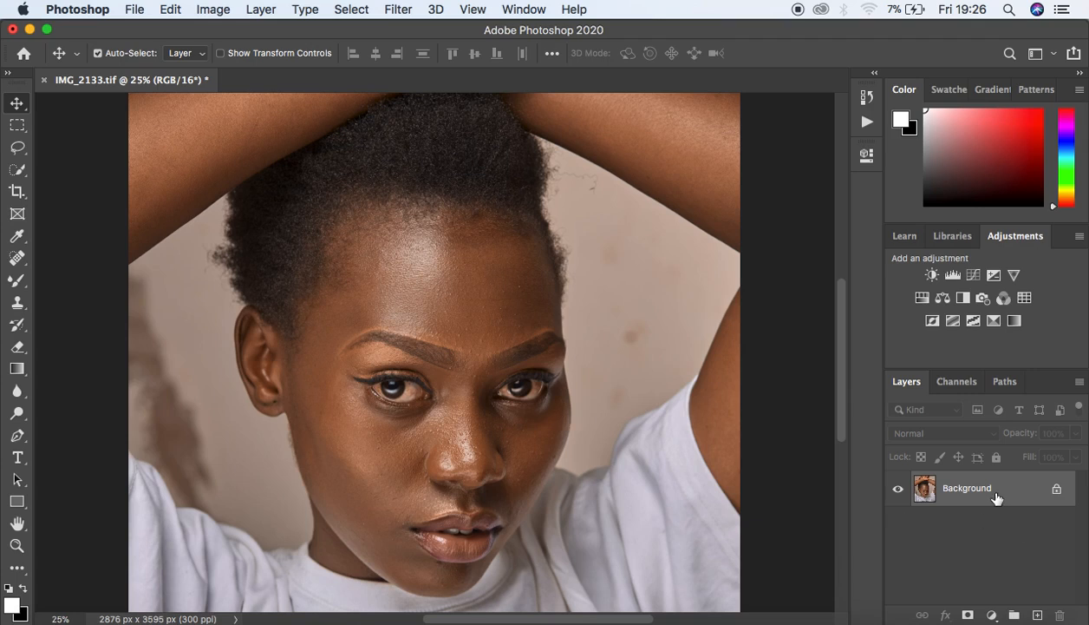
Step: Duplicate Background twice with Cmd+J, renaming Layer 1 to LOW and Layer 1 copy to HIGH
{"action": "key", "text": "super+j"}
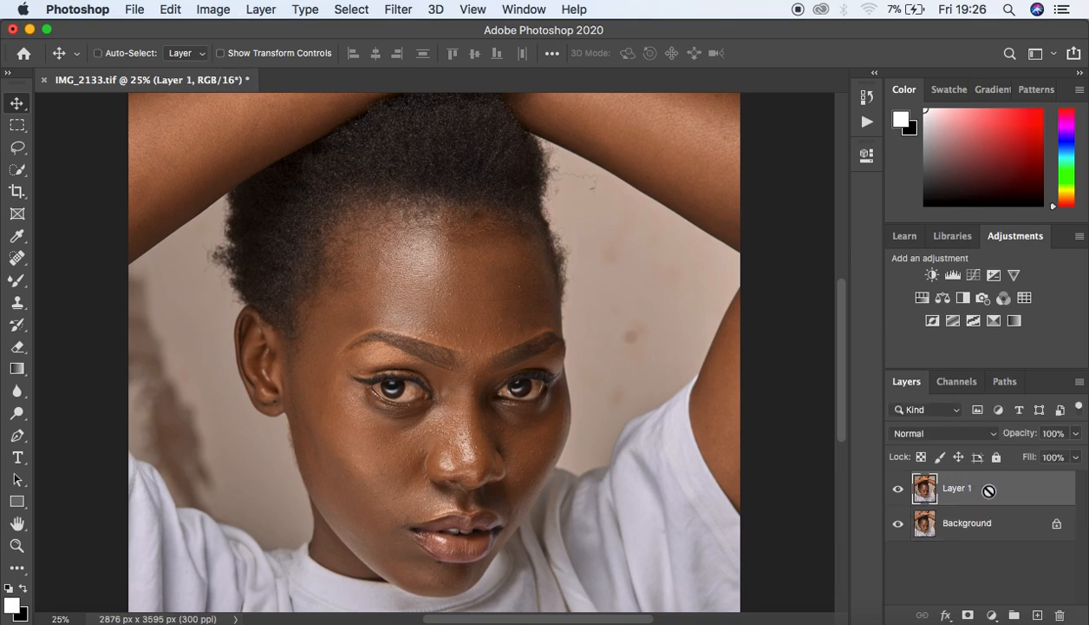
{"action": "key", "text": "super+j"}
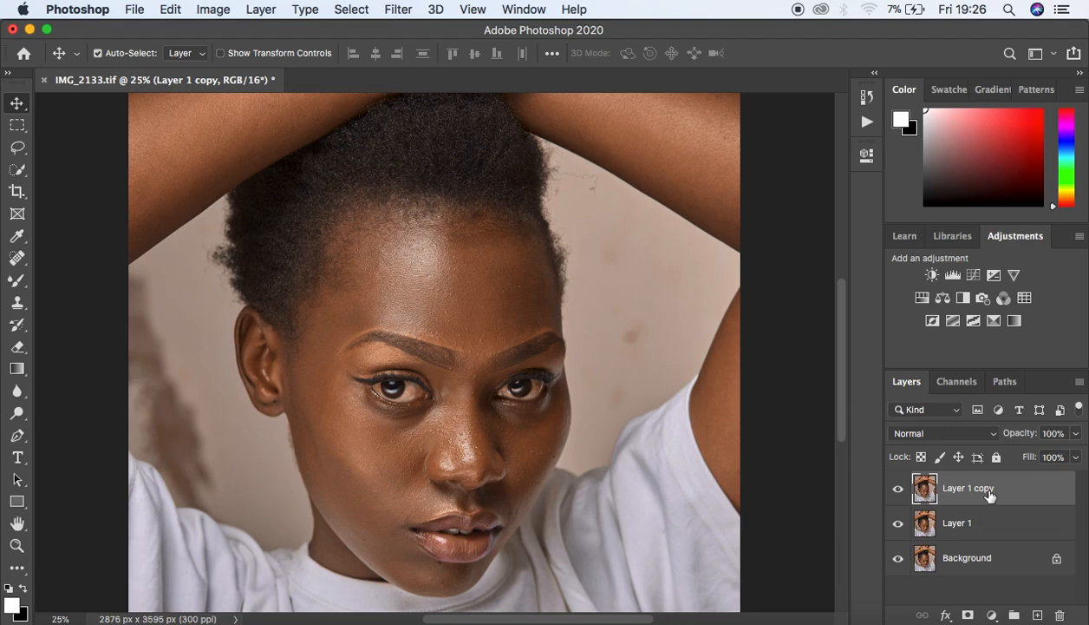
{"action": "left_click", "coordinate": [936, 522]}
{"action": "double_click", "coordinate": [957, 523]}
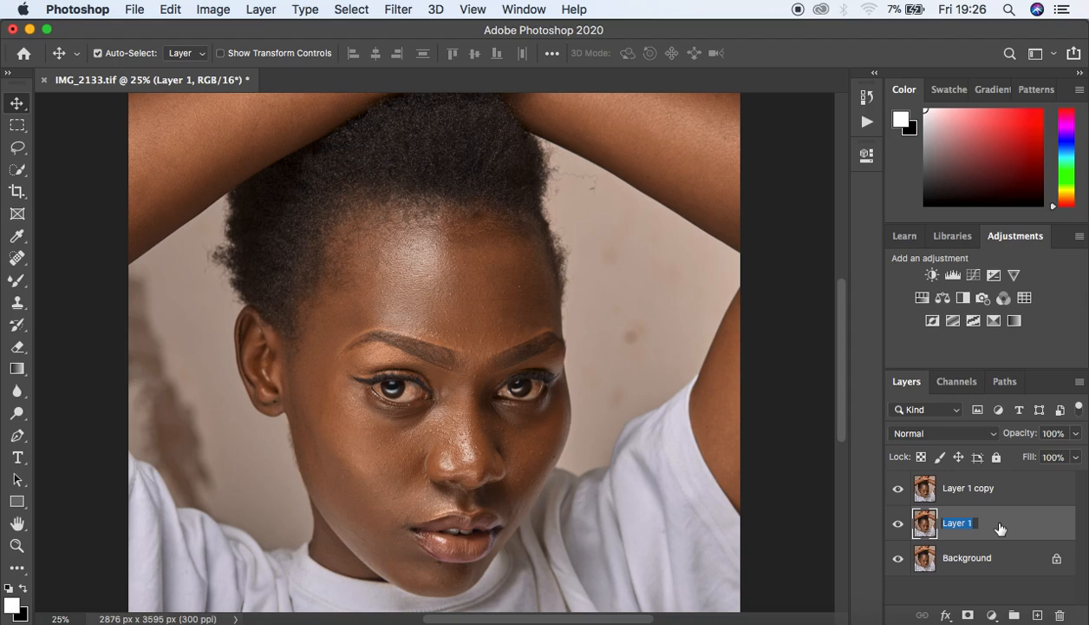
{"action": "type", "text": "LOW"}
{"action": "double_click", "coordinate": [965, 486]}
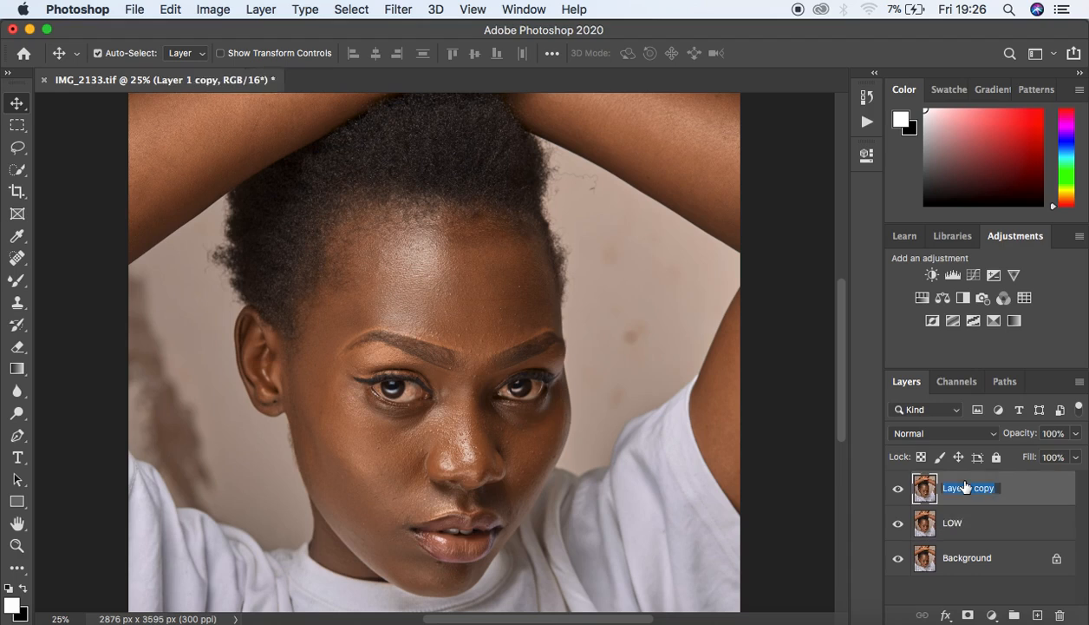
{"action": "type", "text": "HIGH"}
{"action": "key", "text": "Return"}
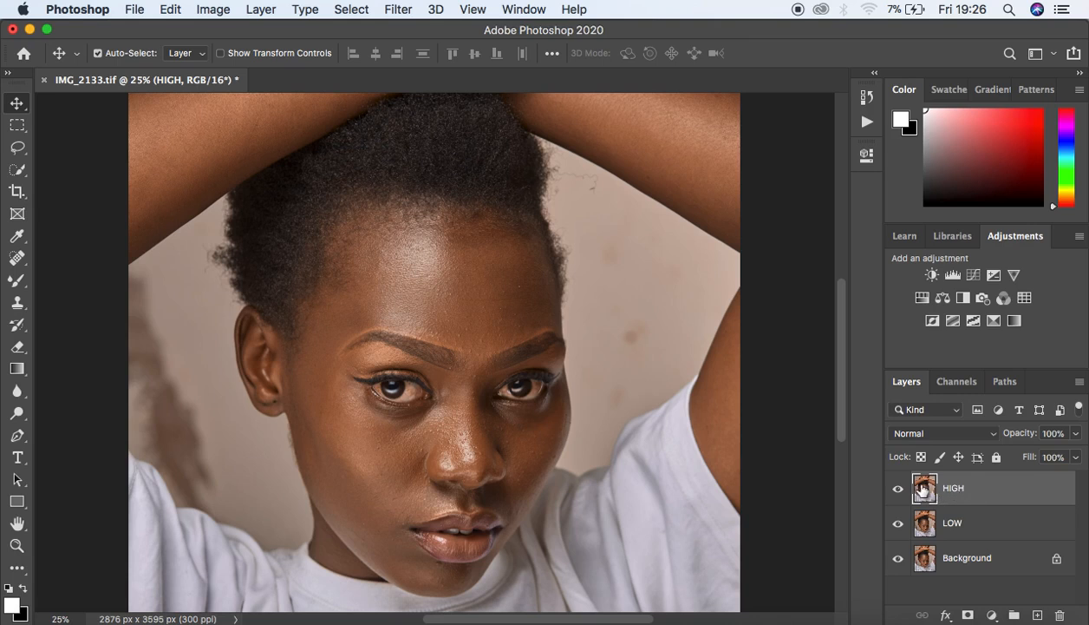
Step: Hide the HIGH layer and make LOW the active layer
{"action": "key", "text": "super+plus"}
{"action": "key", "text": "super+plus"}
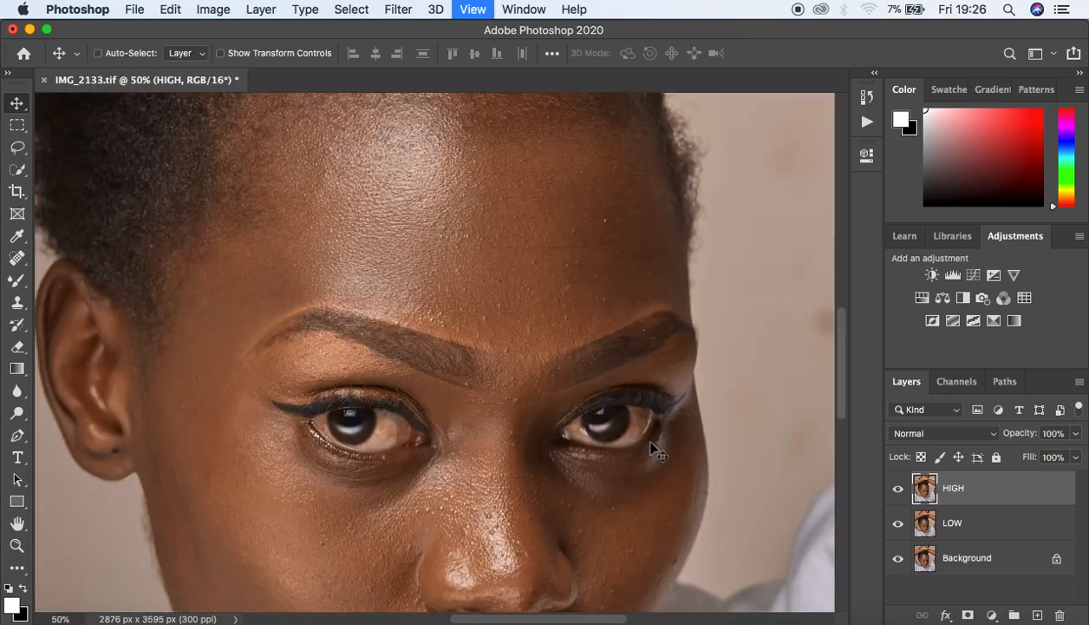
{"action": "key", "text": "super+minus"}
{"action": "key", "text": "super+minus"}
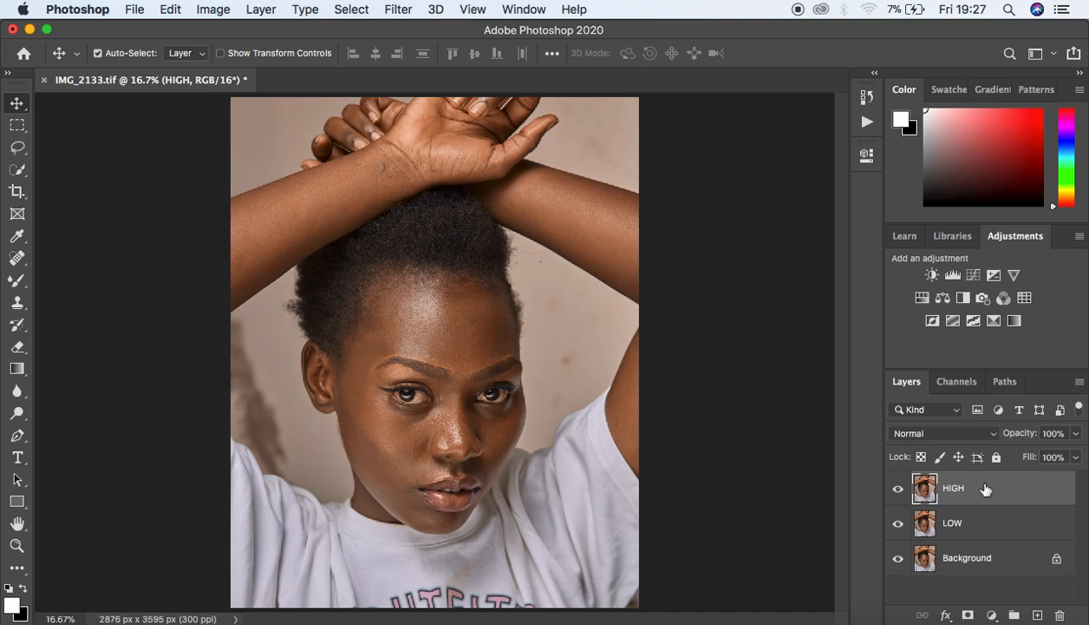
{"action": "left_click", "coordinate": [898, 491]}
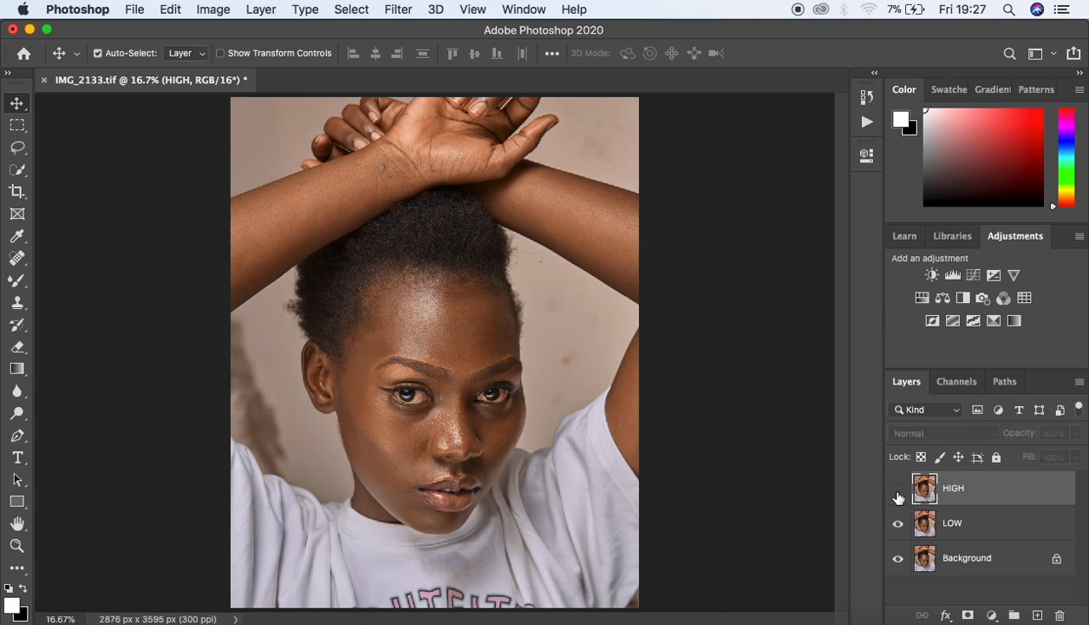
{"action": "left_click", "coordinate": [986, 526]}
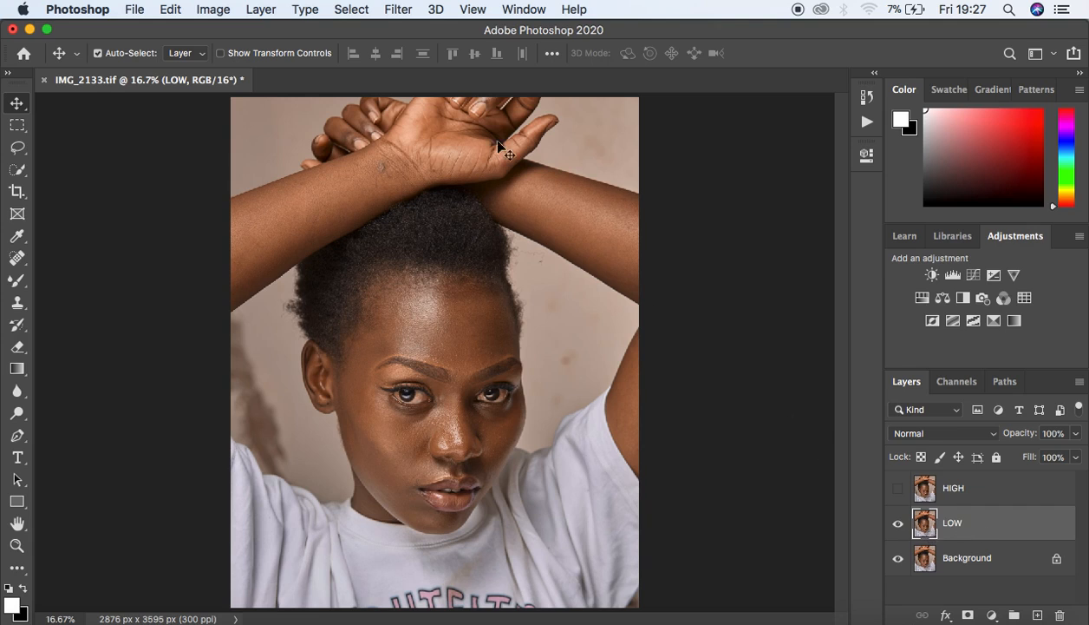
Step: Open Filter > Blur > Gaussian Blur on LOW with the radius at 0.1 pixels
{"action": "left_click", "coordinate": [392, 11]}
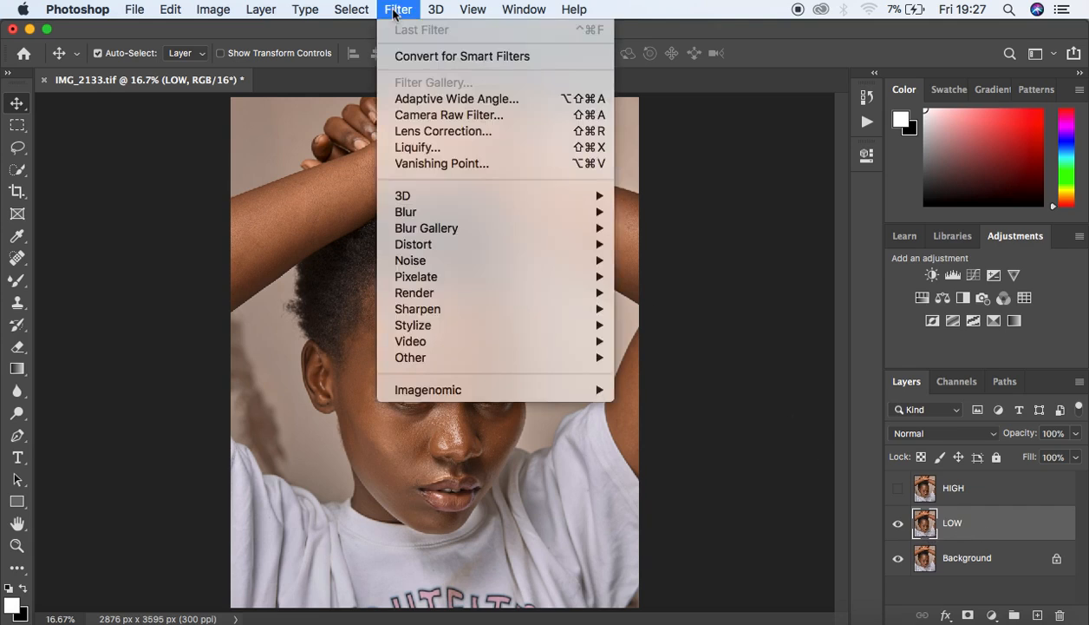
{"action": "mouse_move", "coordinate": [429, 214]}
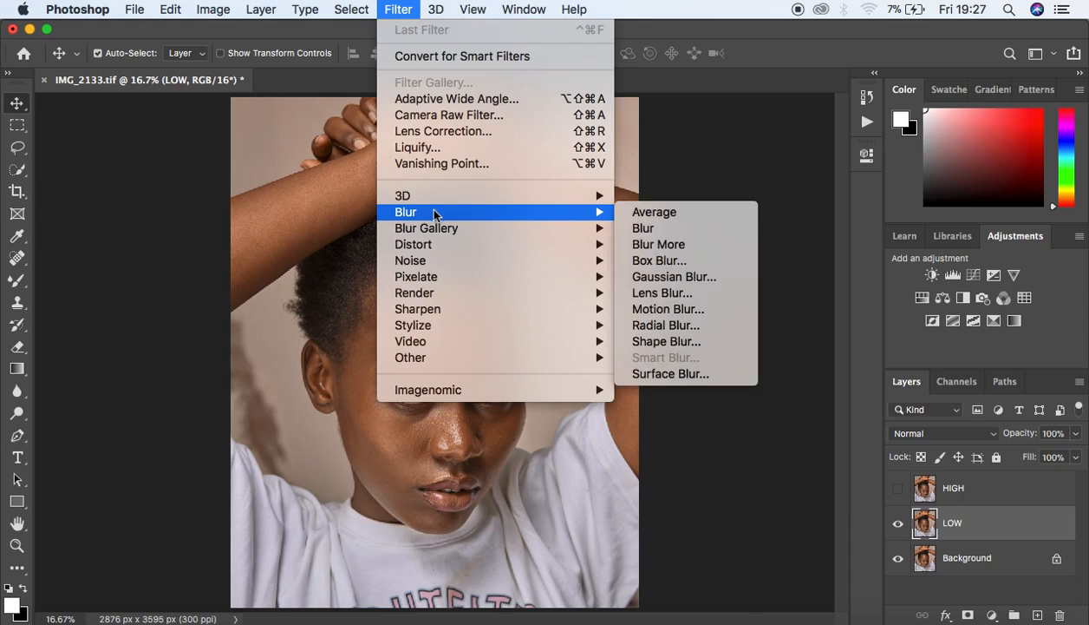
{"action": "left_click", "coordinate": [684, 278]}
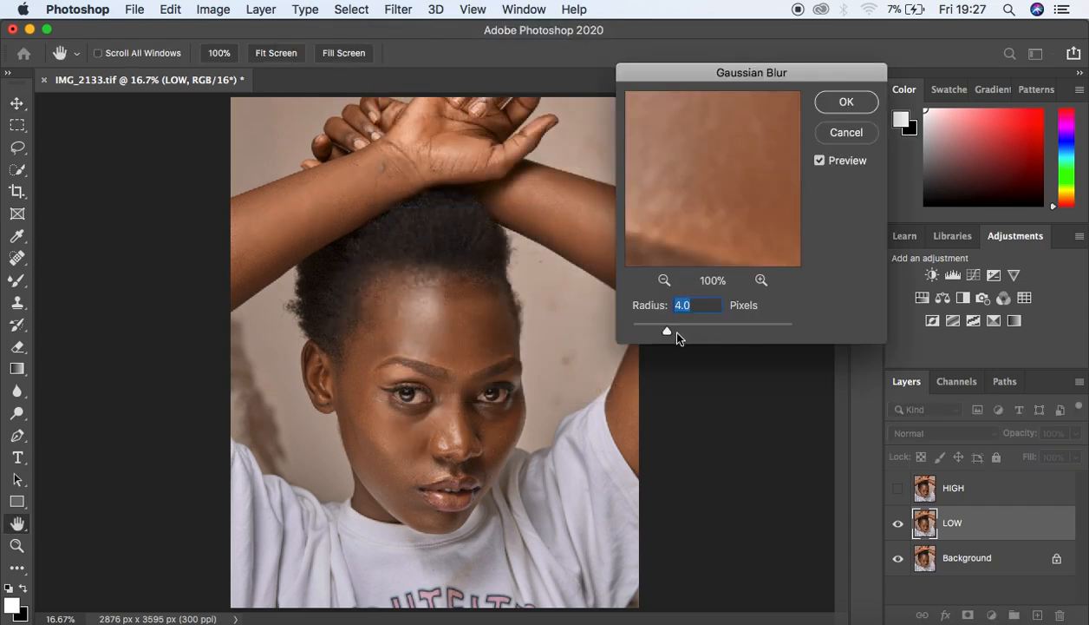
{"action": "left_click_drag", "start_coordinate": [664, 332], "coordinate": [624, 333]}
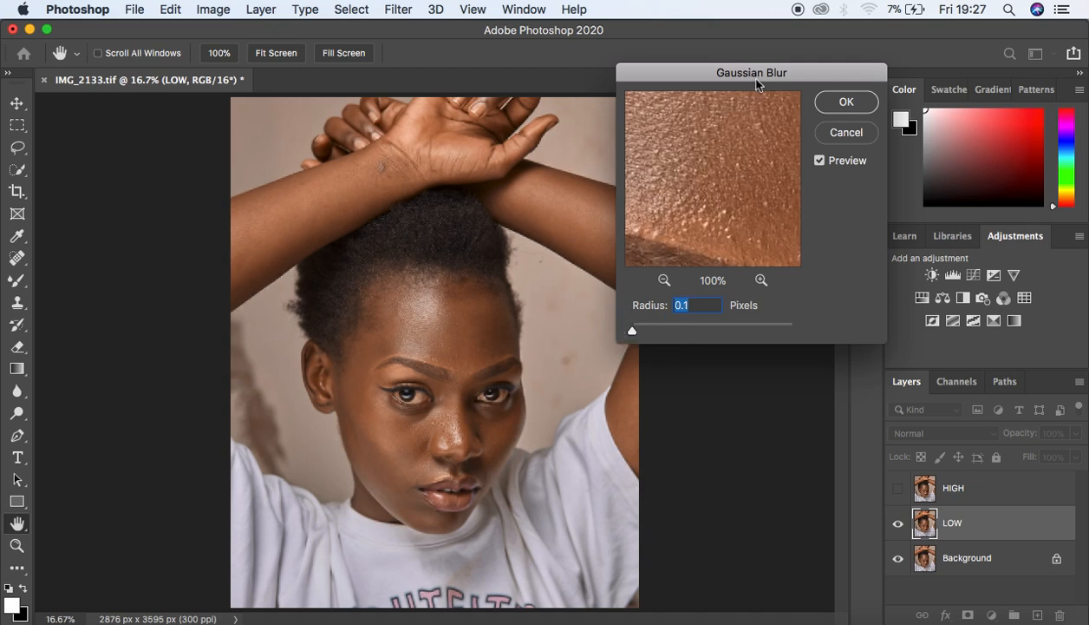
{"action": "left_click_drag", "start_coordinate": [752, 79], "coordinate": [774, 69]}
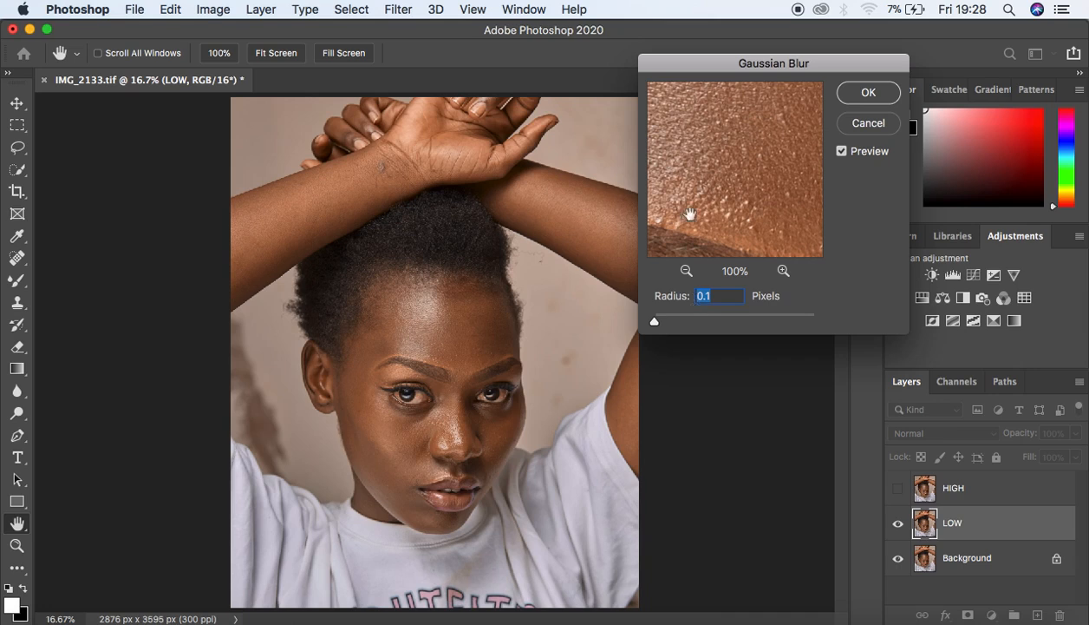
{"action": "left_click_drag", "start_coordinate": [742, 64], "coordinate": [757, 60]}
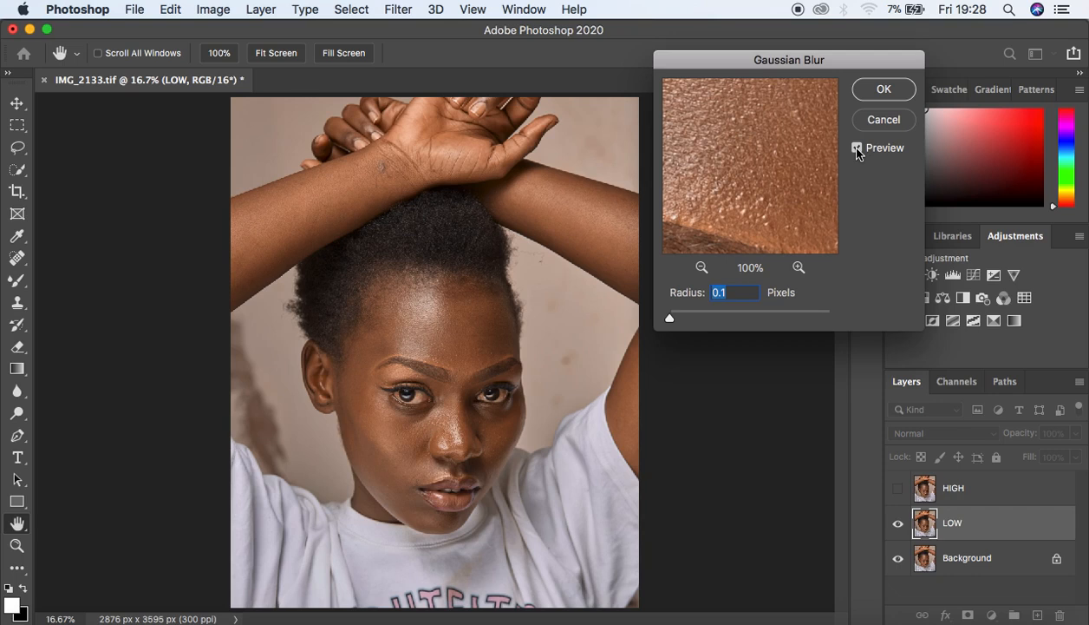
Step: Zoom the blur preview to 33% and pan across the eyes, nose, cheek and lips
{"action": "left_click", "coordinate": [701, 268]}
{"action": "left_click", "coordinate": [701, 268]}
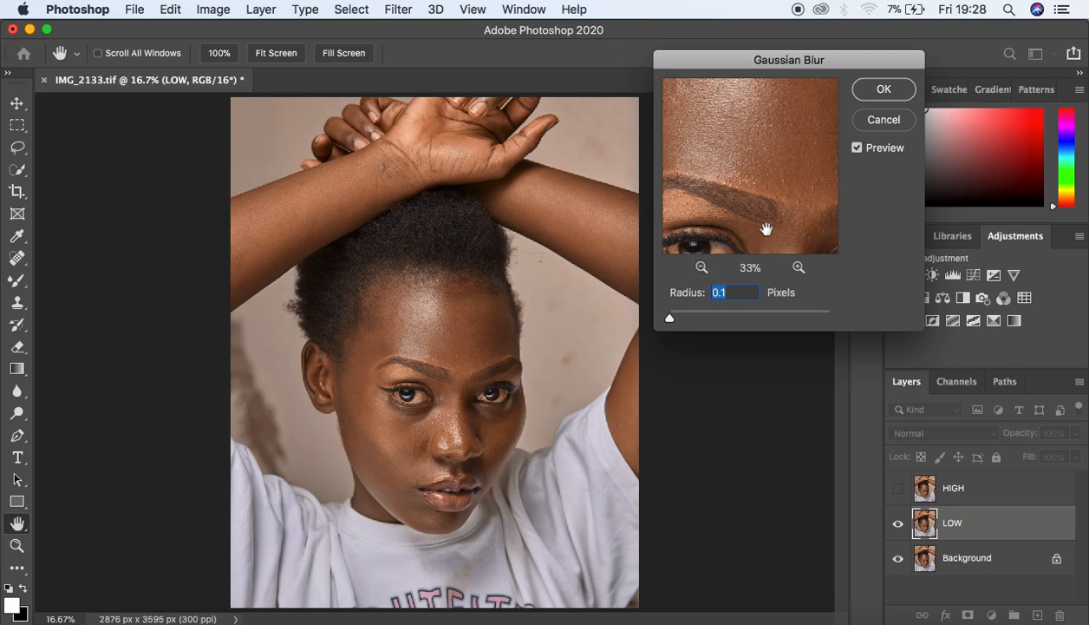
{"action": "left_click_drag", "start_coordinate": [769, 214], "coordinate": [723, 149]}
{"action": "left_click_drag", "start_coordinate": [748, 194], "coordinate": [754, 158]}
{"action": "left_click", "coordinate": [798, 268]}
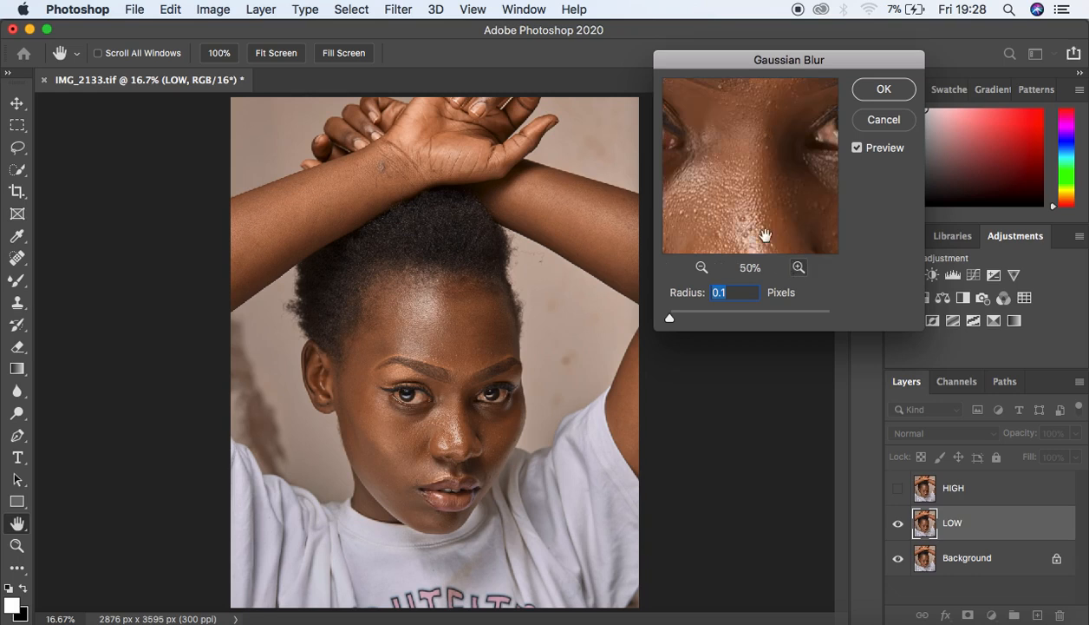
{"action": "left_click_drag", "start_coordinate": [750, 231], "coordinate": [702, 185]}
{"action": "left_click_drag", "start_coordinate": [798, 161], "coordinate": [665, 215]}
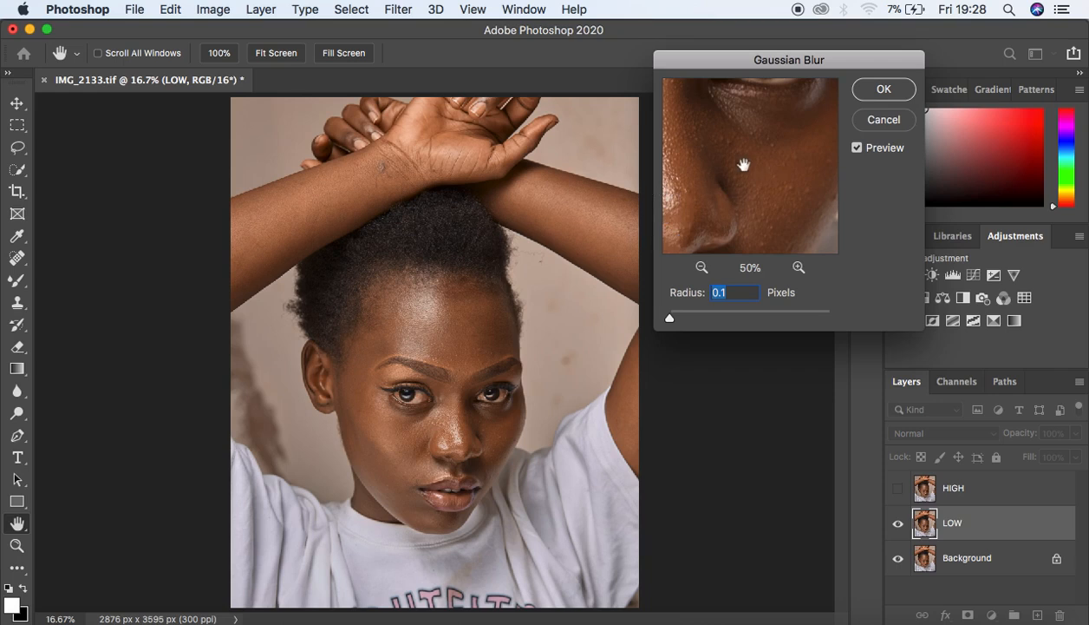
Step: Pan the blur preview around the eye, forehead, nose tip and nose bridge
{"action": "left_click_drag", "start_coordinate": [719, 160], "coordinate": [821, 183]}
{"action": "left_click_drag", "start_coordinate": [770, 122], "coordinate": [795, 223]}
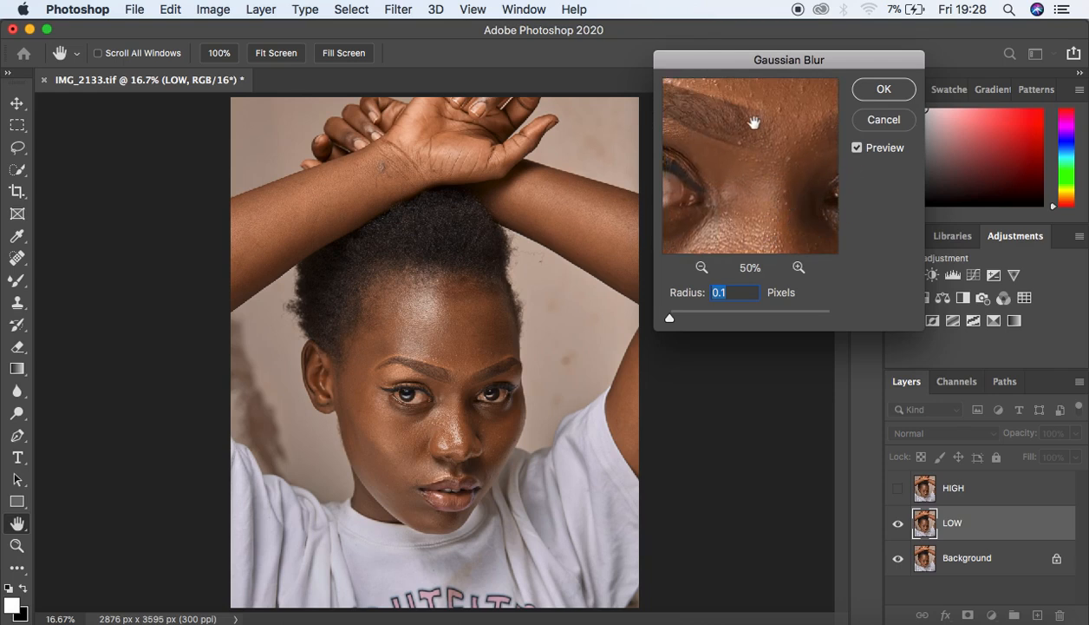
{"action": "mouse_move", "coordinate": [754, 119]}
{"action": "left_mouse_down"}
{"action": "mouse_move", "coordinate": [750, 214]}
{"action": "mouse_move", "coordinate": [763, 117]}
{"action": "mouse_move", "coordinate": [762, 126]}
{"action": "left_mouse_up"}
{"action": "left_click_drag", "start_coordinate": [772, 223], "coordinate": [769, 141]}
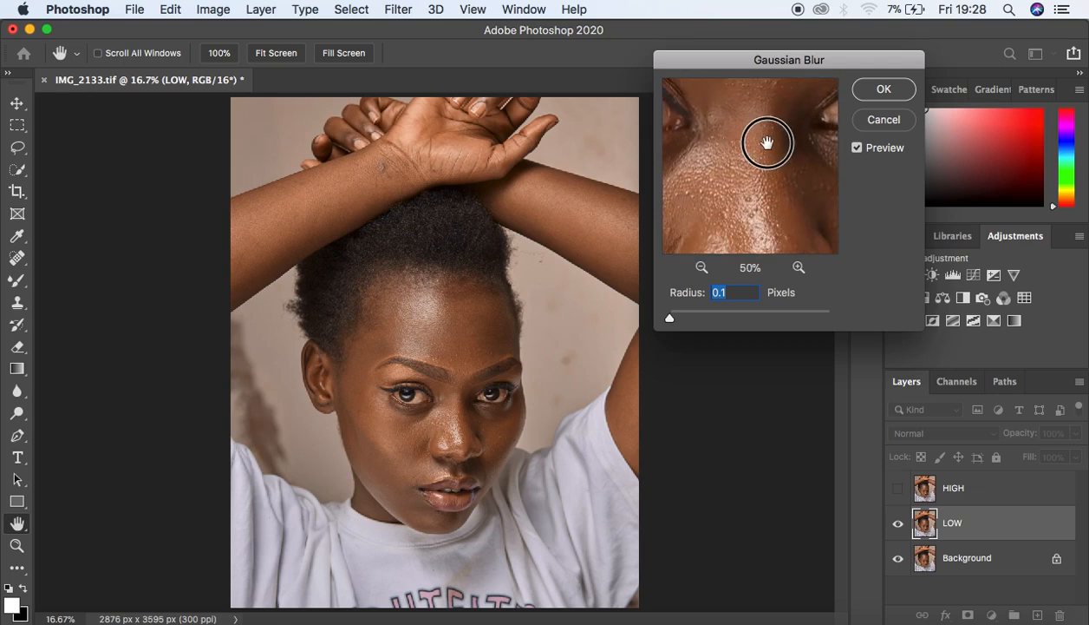
{"action": "left_click_drag", "start_coordinate": [769, 194], "coordinate": [761, 146]}
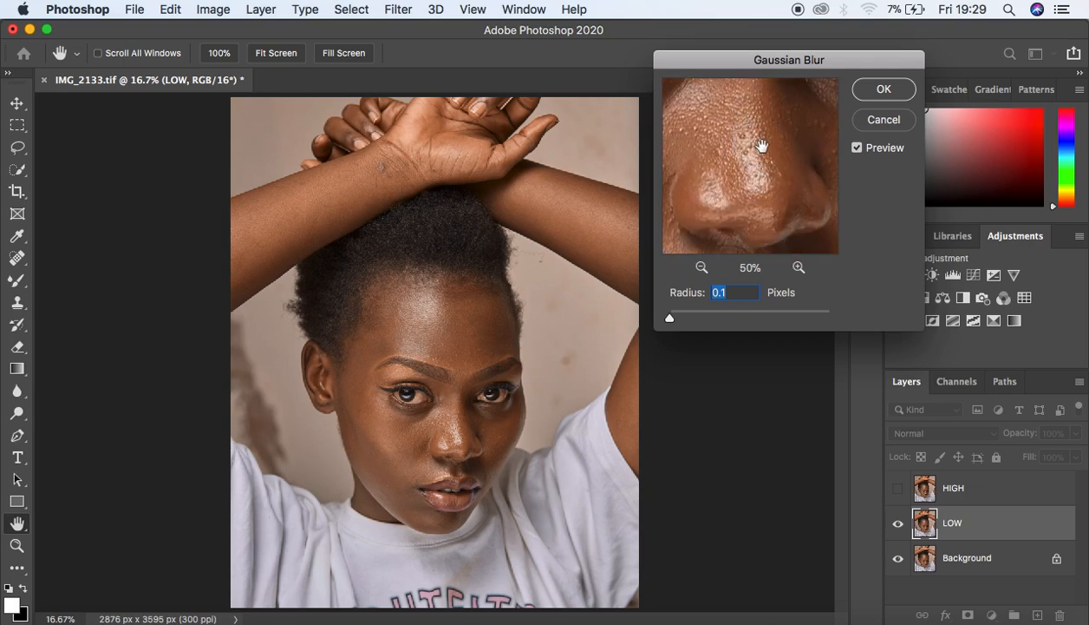
{"action": "left_click_drag", "start_coordinate": [760, 187], "coordinate": [763, 246]}
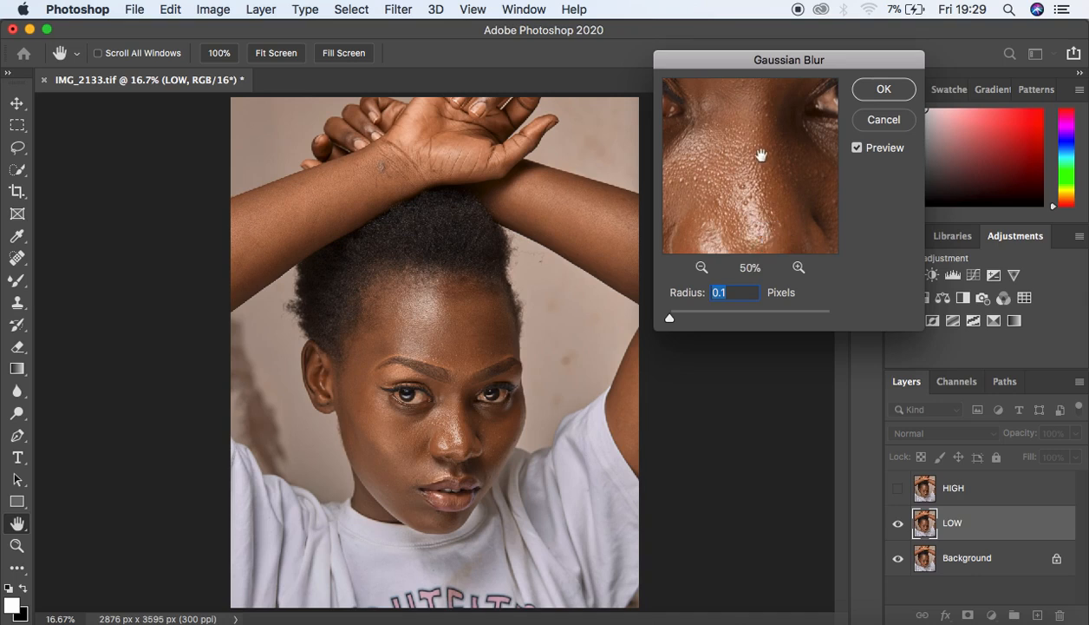
{"action": "mouse_move", "coordinate": [761, 160]}
{"action": "left_mouse_down"}
{"action": "mouse_move", "coordinate": [762, 188]}
{"action": "mouse_move", "coordinate": [763, 178]}
{"action": "left_mouse_up"}
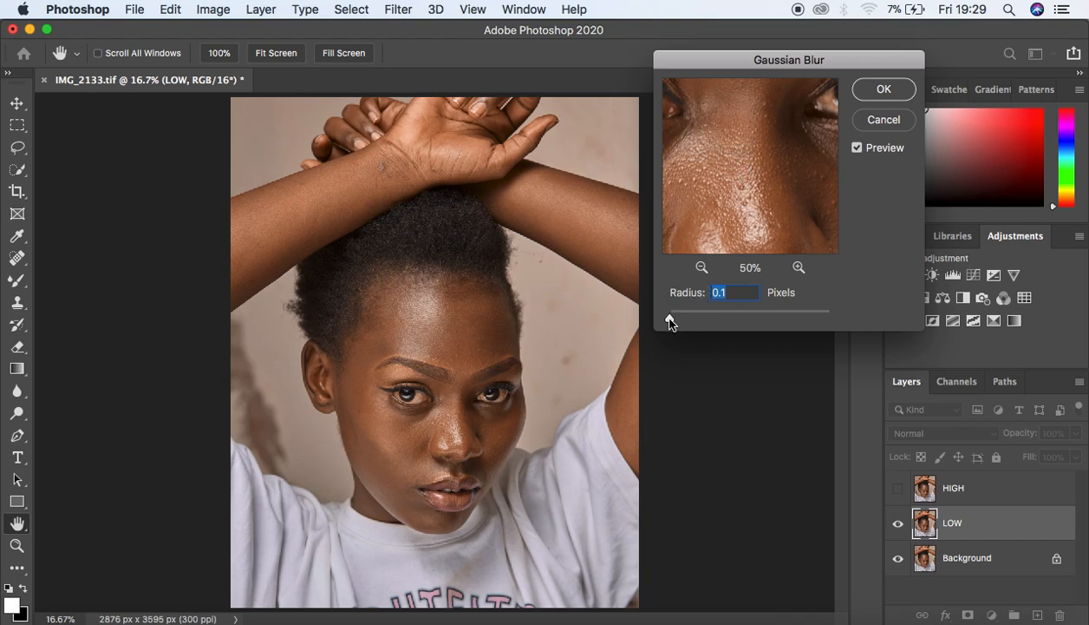
Step: Raise the Gaussian Blur radius stepwise to 8.0 pixels, reviewing the face at 33% preview
{"action": "left_click_drag", "start_coordinate": [670, 321], "coordinate": [676, 321]}
{"action": "left_click_drag", "start_coordinate": [675, 321], "coordinate": [685, 318]}
{"action": "left_click", "coordinate": [686, 323]}
{"action": "left_click_drag", "start_coordinate": [686, 324], "coordinate": [693, 325]}
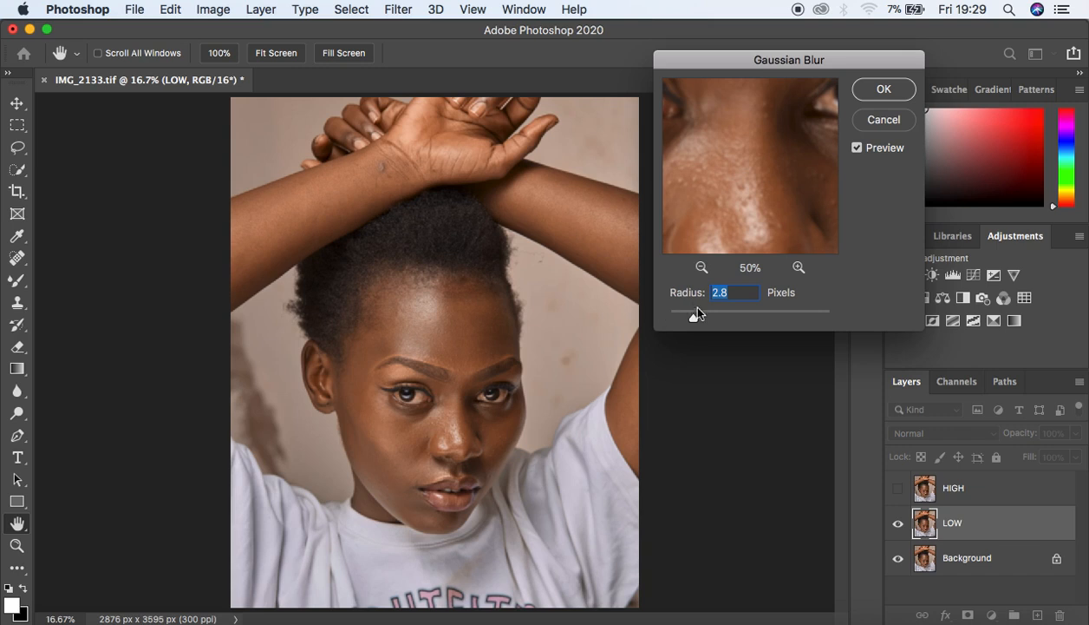
{"action": "left_click_drag", "start_coordinate": [696, 314], "coordinate": [698, 318]}
{"action": "left_click", "coordinate": [700, 266]}
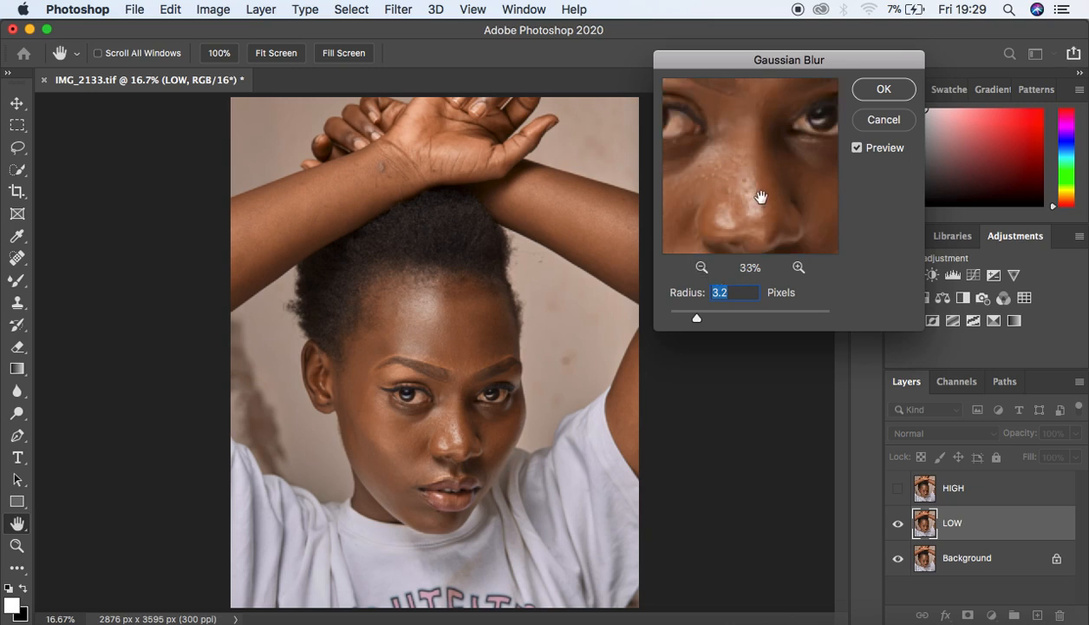
{"action": "left_click_drag", "start_coordinate": [697, 321], "coordinate": [723, 323]}
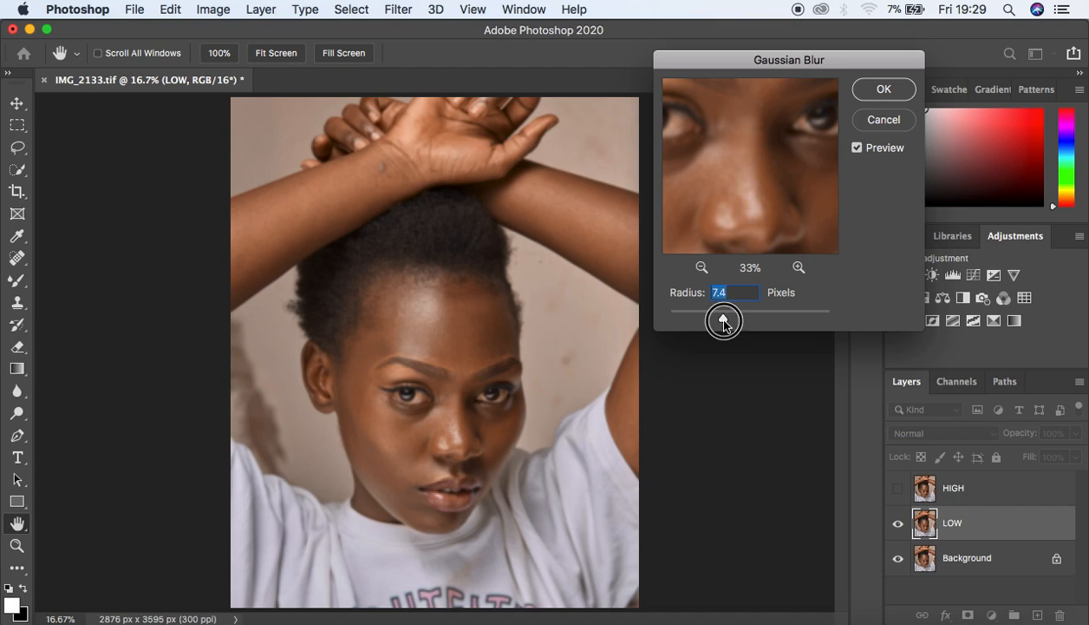
{"action": "left_click_drag", "start_coordinate": [724, 323], "coordinate": [727, 321]}
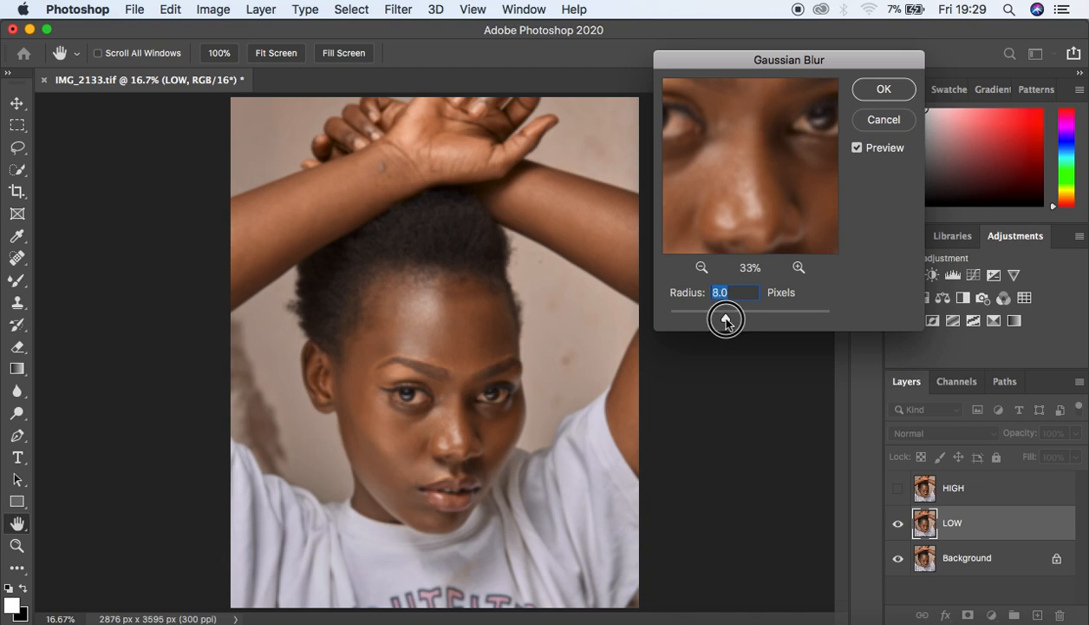
{"action": "left_click_drag", "start_coordinate": [730, 214], "coordinate": [729, 175]}
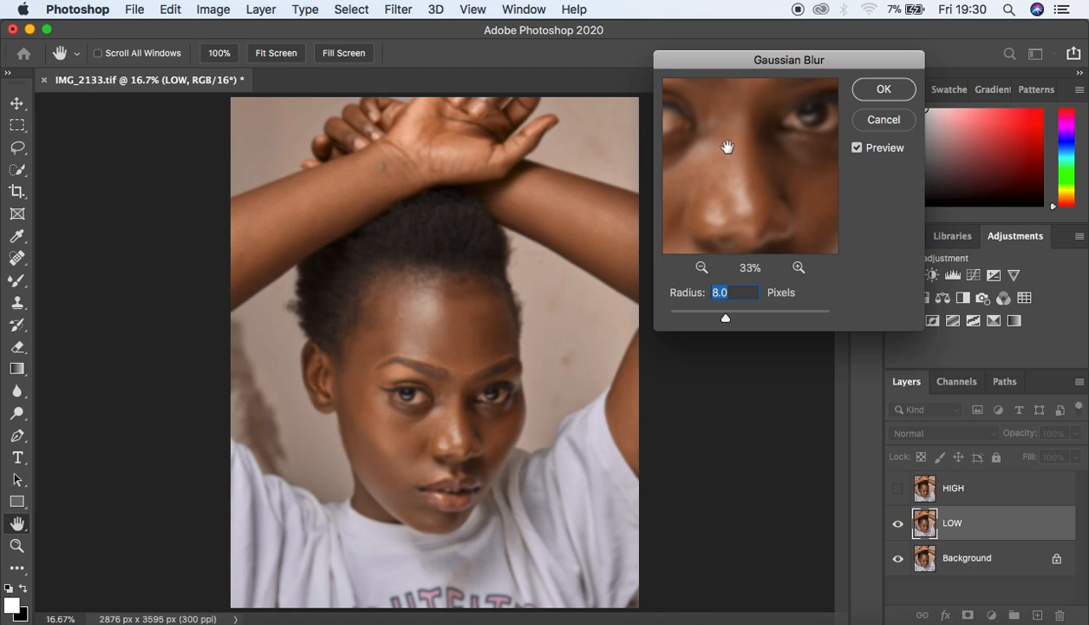
{"action": "left_click_drag", "start_coordinate": [729, 172], "coordinate": [769, 130]}
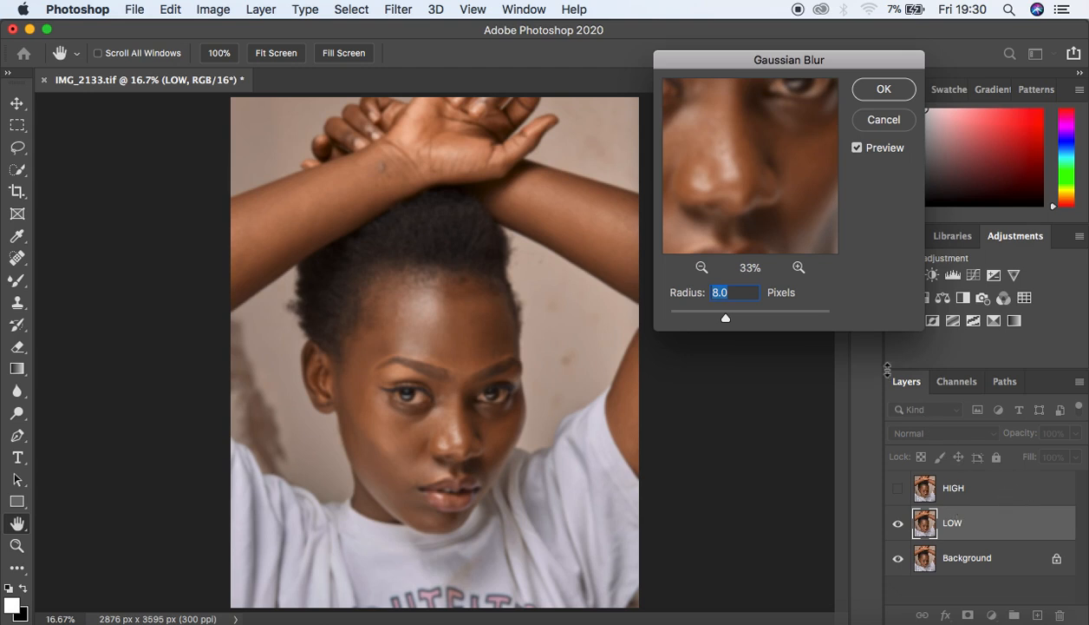
{"action": "left_click_drag", "start_coordinate": [724, 163], "coordinate": [783, 157]}
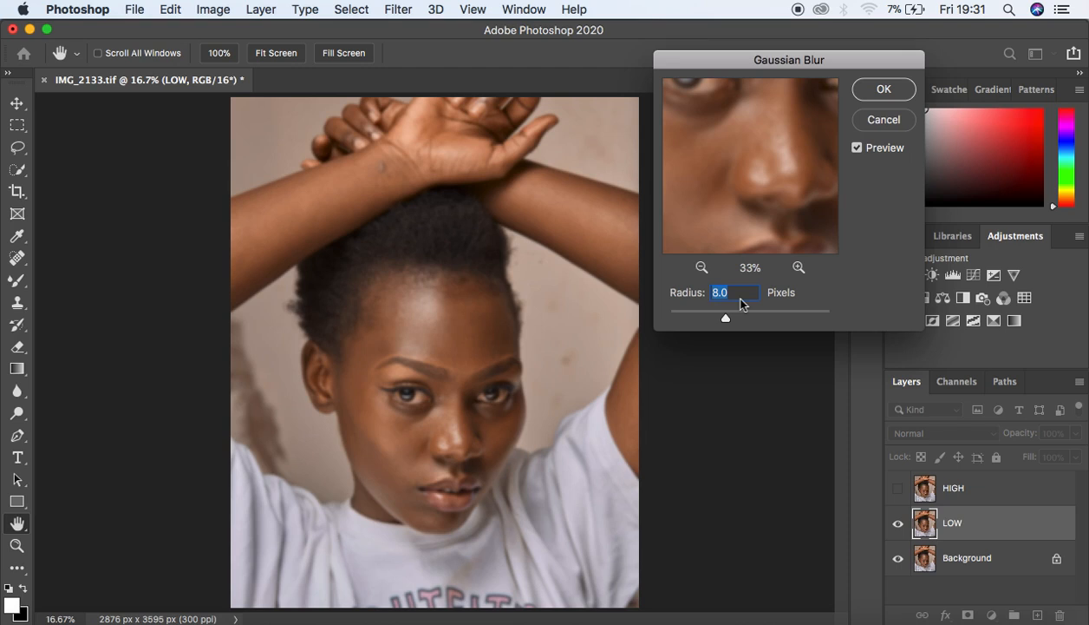
Step: Apply the 8.0-pixel blur to LOW, inspect the forehead skin at 50%, then select HIGH
{"action": "left_click", "coordinate": [883, 91]}
{"action": "left_click", "coordinate": [882, 88]}
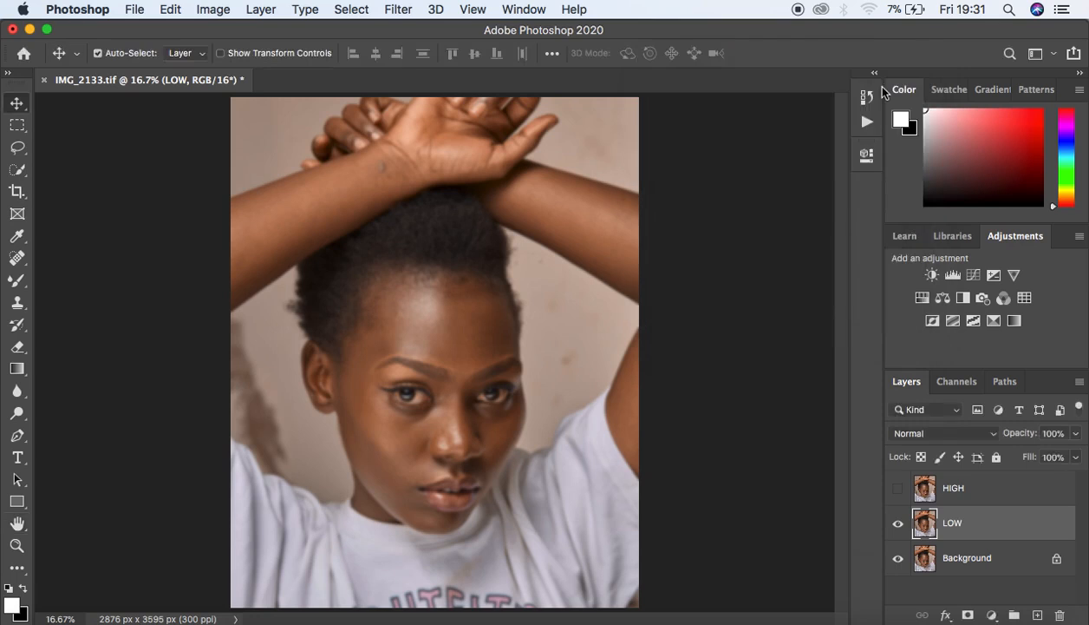
{"action": "key", "text": "super+plus"}
{"action": "key", "text": "super+plus"}
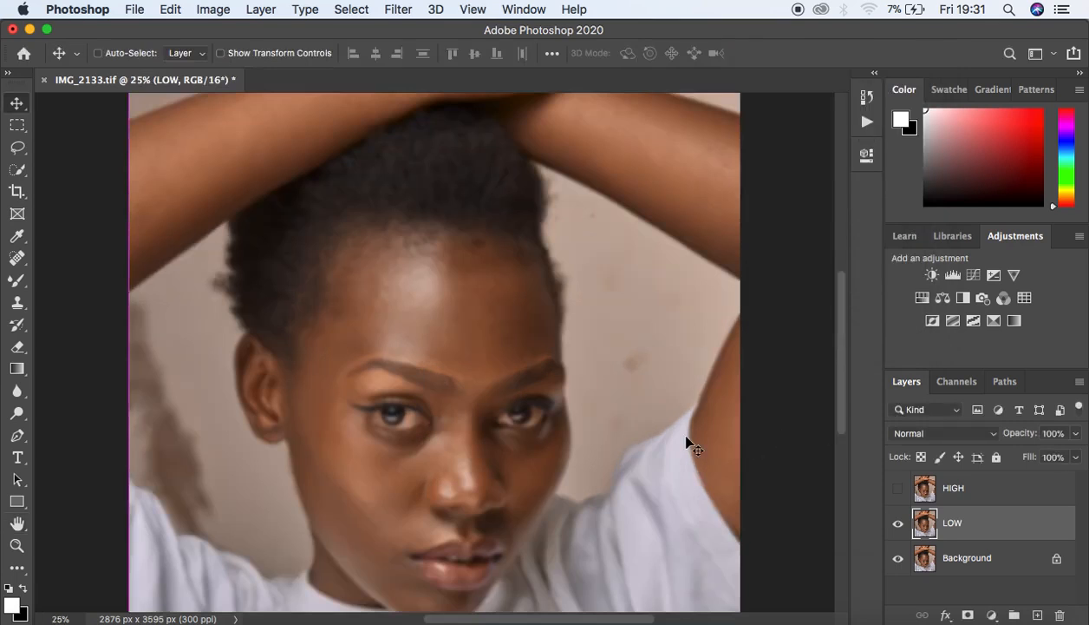
{"action": "key", "text": "super+minus"}
{"action": "key", "text": "super+minus"}
{"action": "key", "text": "super+plus"}
{"action": "key", "text": "super+plus"}
{"action": "key", "text": "super+plus"}
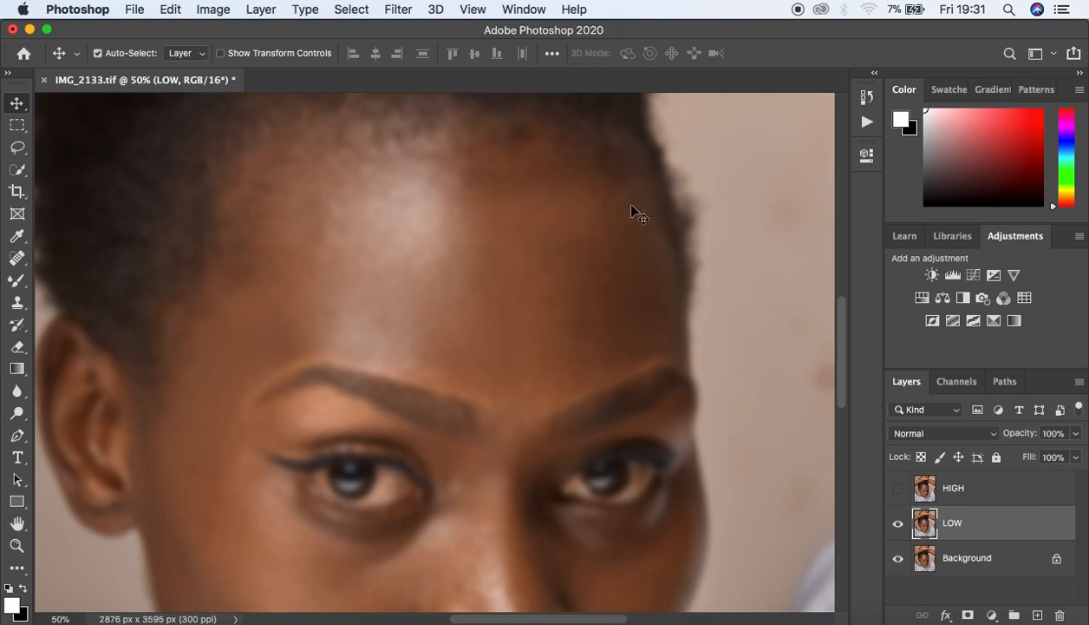
{"action": "key", "text": "super+minus"}
{"action": "key", "text": "super+minus"}
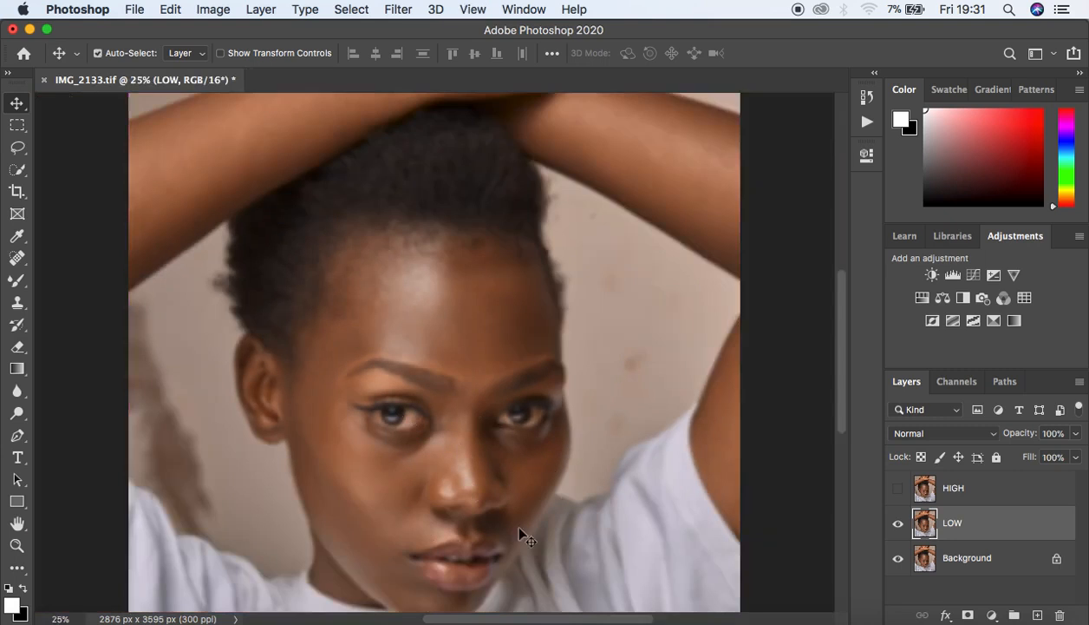
{"action": "key", "text": "super+minus"}
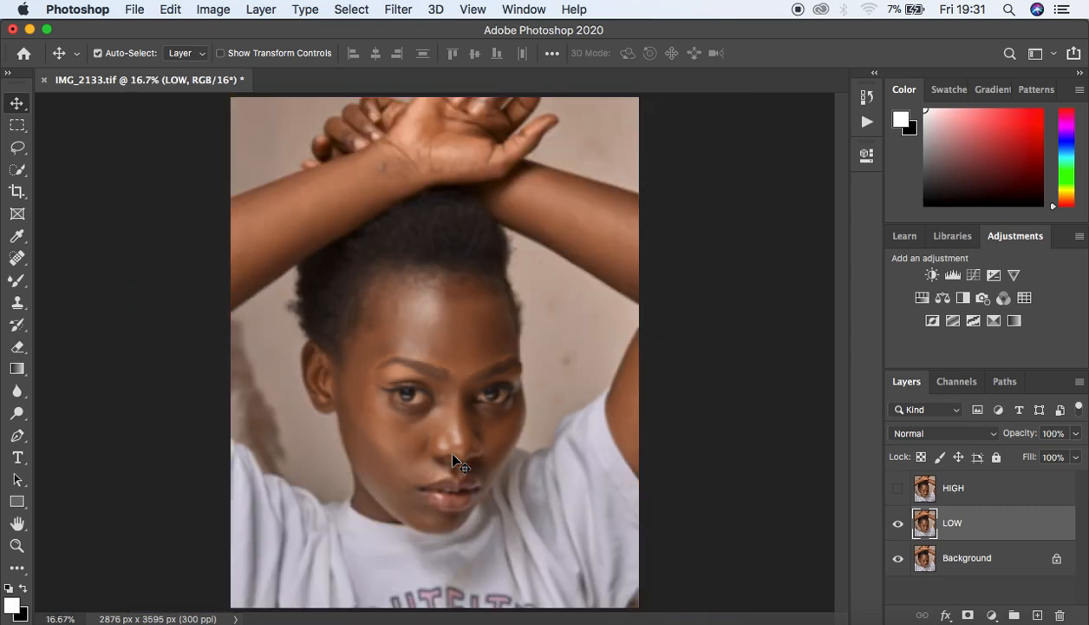
{"action": "left_click", "coordinate": [980, 494]}
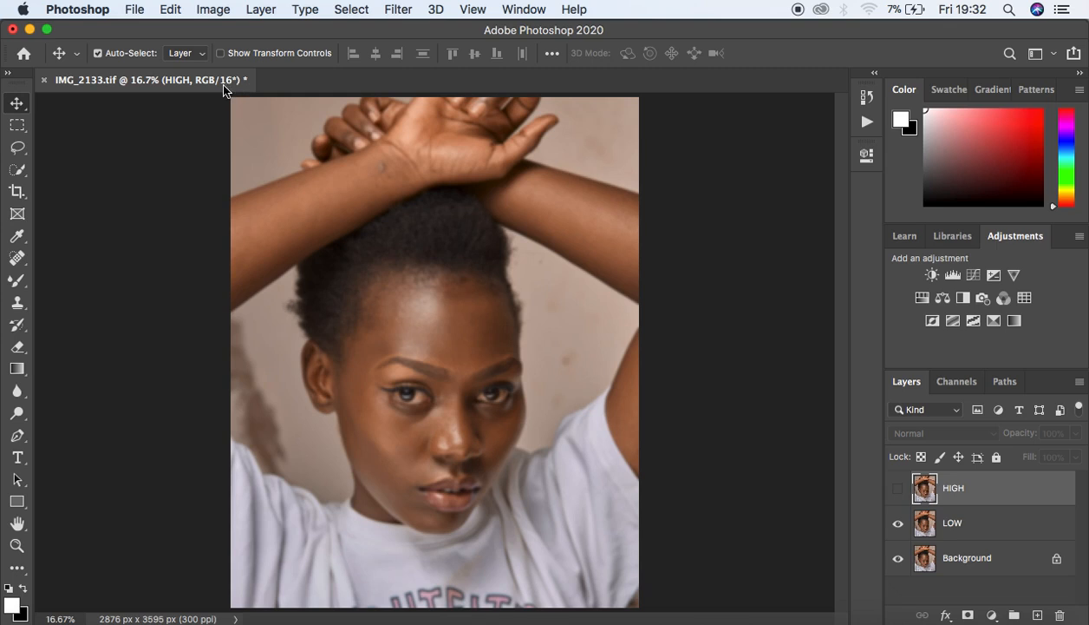
Step: Verify Image > Mode shows 16 Bits/Channel and make the HIGH layer visible again
{"action": "left_click", "coordinate": [209, 15]}
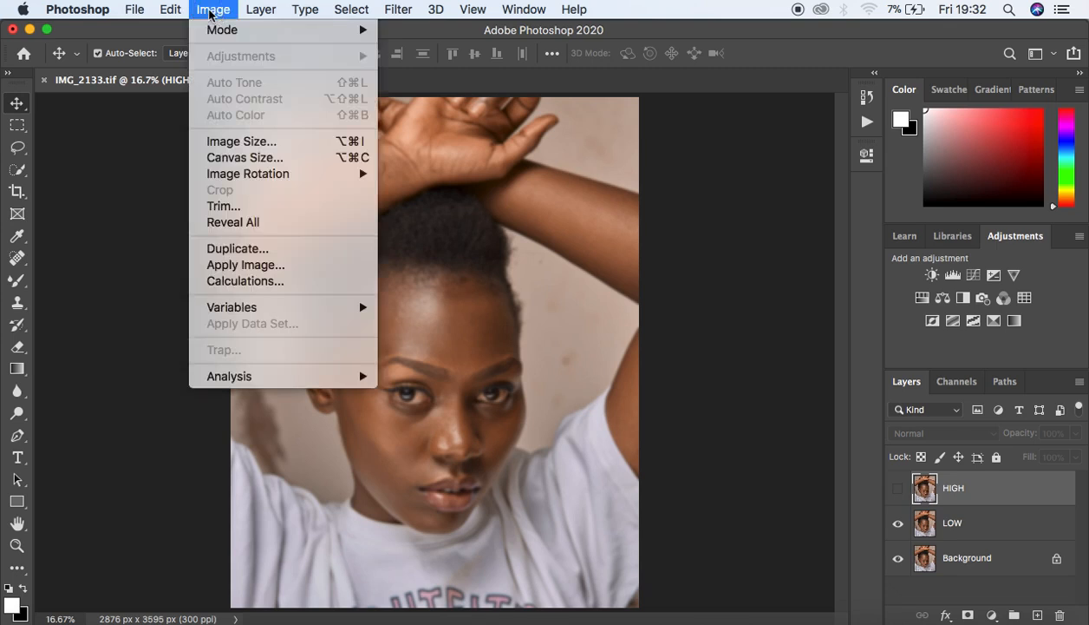
{"action": "mouse_move", "coordinate": [218, 33]}
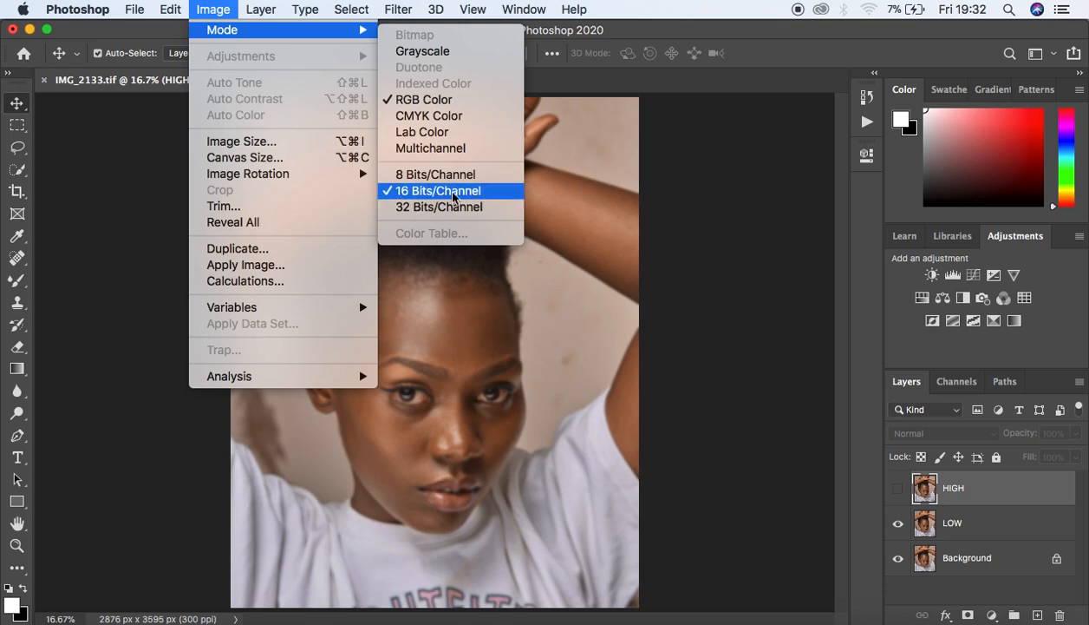
{"action": "left_click", "coordinate": [587, 189]}
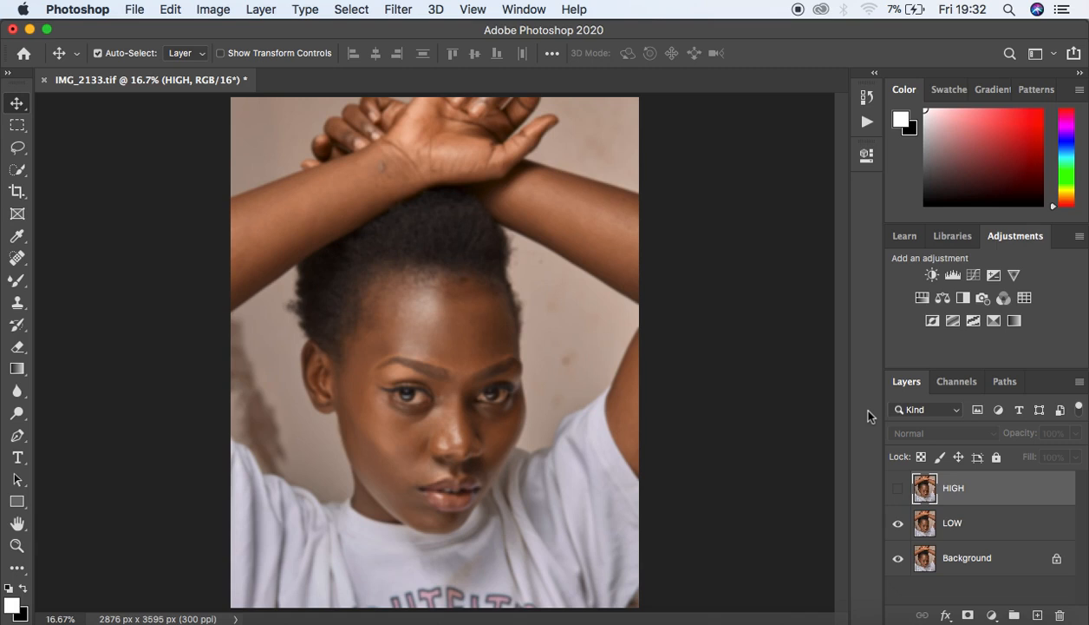
{"action": "left_click", "coordinate": [899, 491]}
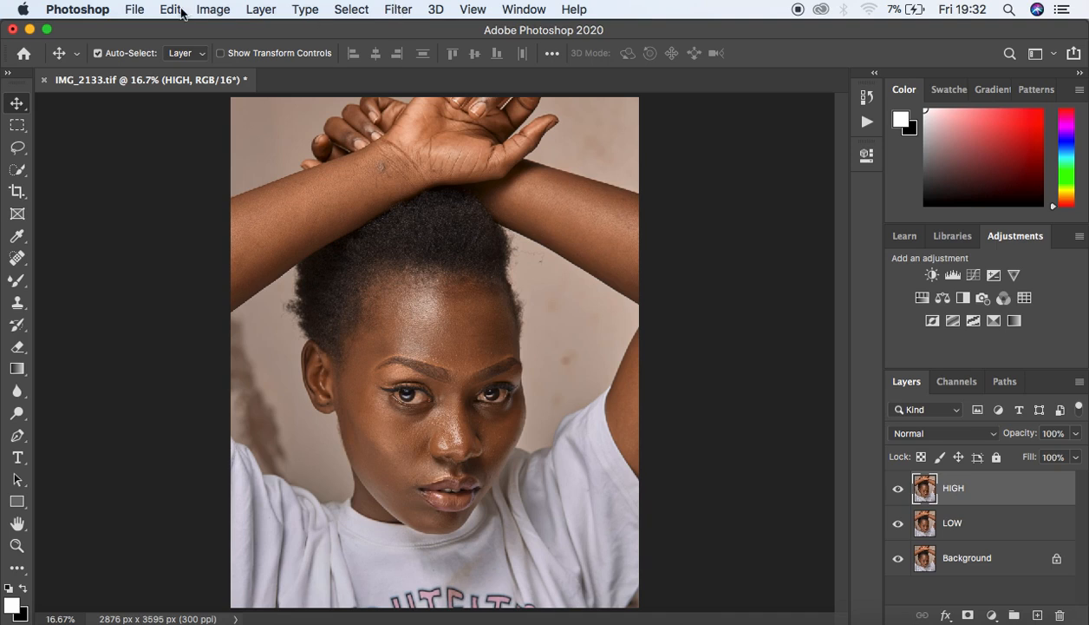
{"action": "left_click", "coordinate": [213, 10]}
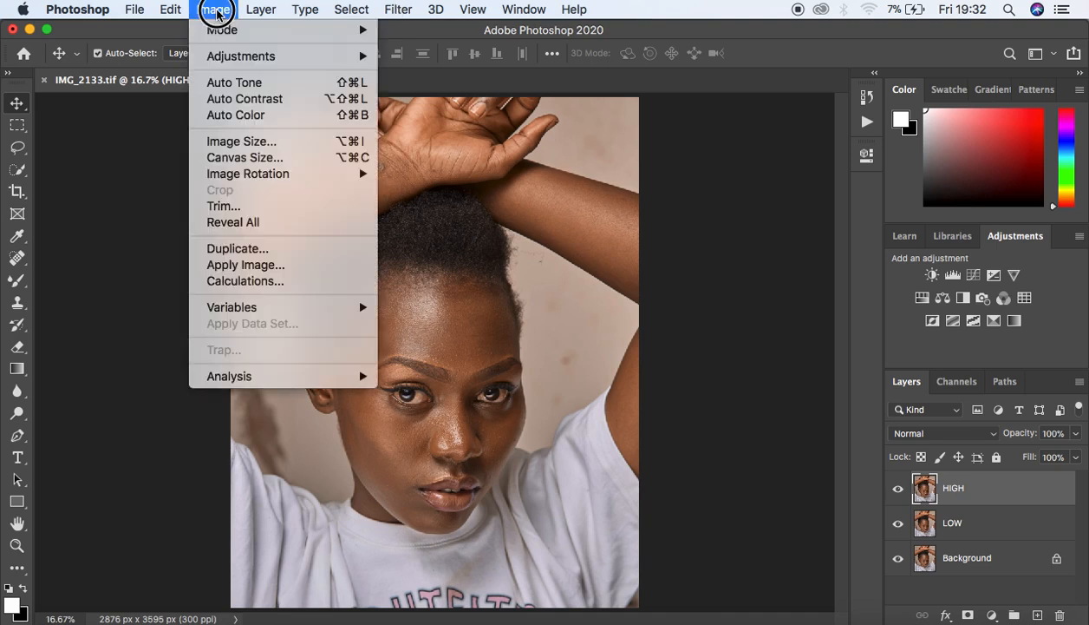
Step: In Image > Apply Image, choose layer LOW as source with Subtract blending, Scale 2, Offset 128
{"action": "left_click", "coordinate": [259, 264]}
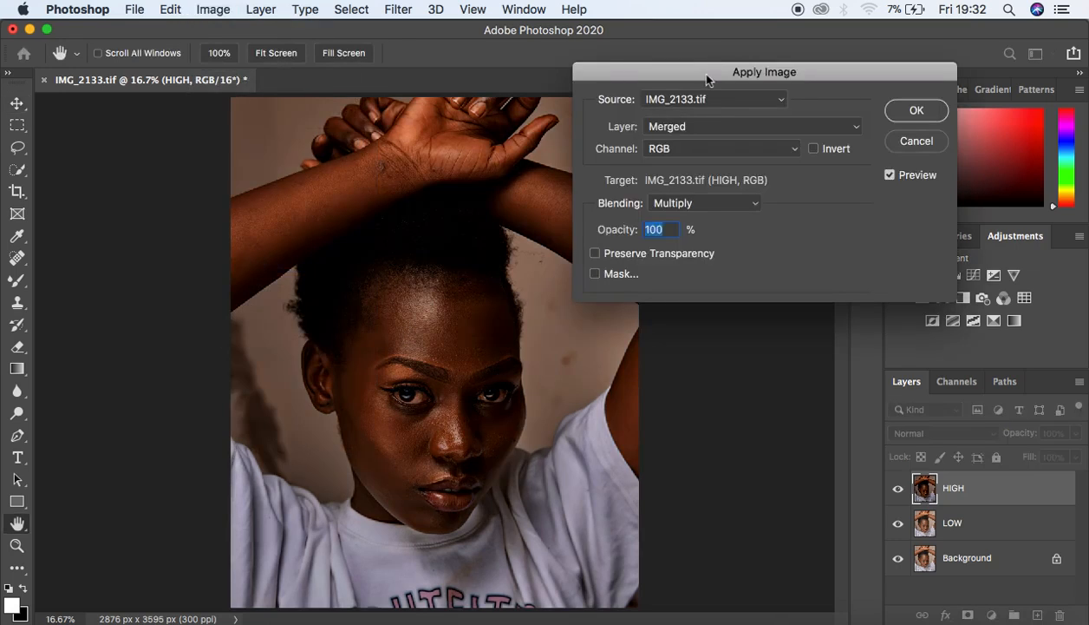
{"action": "left_click_drag", "start_coordinate": [704, 71], "coordinate": [722, 83]}
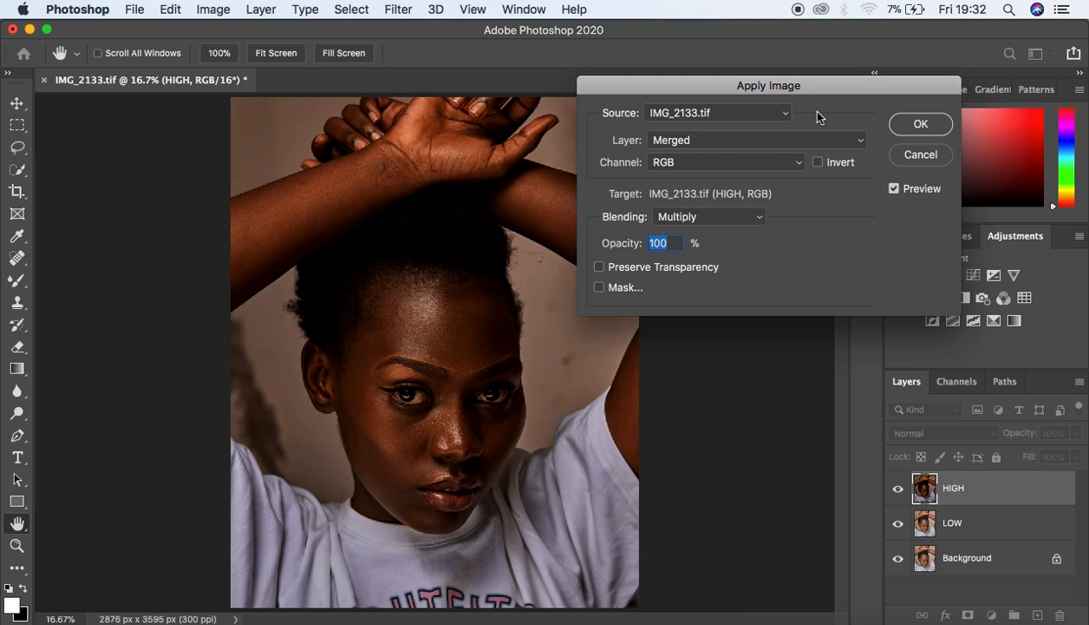
{"action": "left_click", "coordinate": [704, 139]}
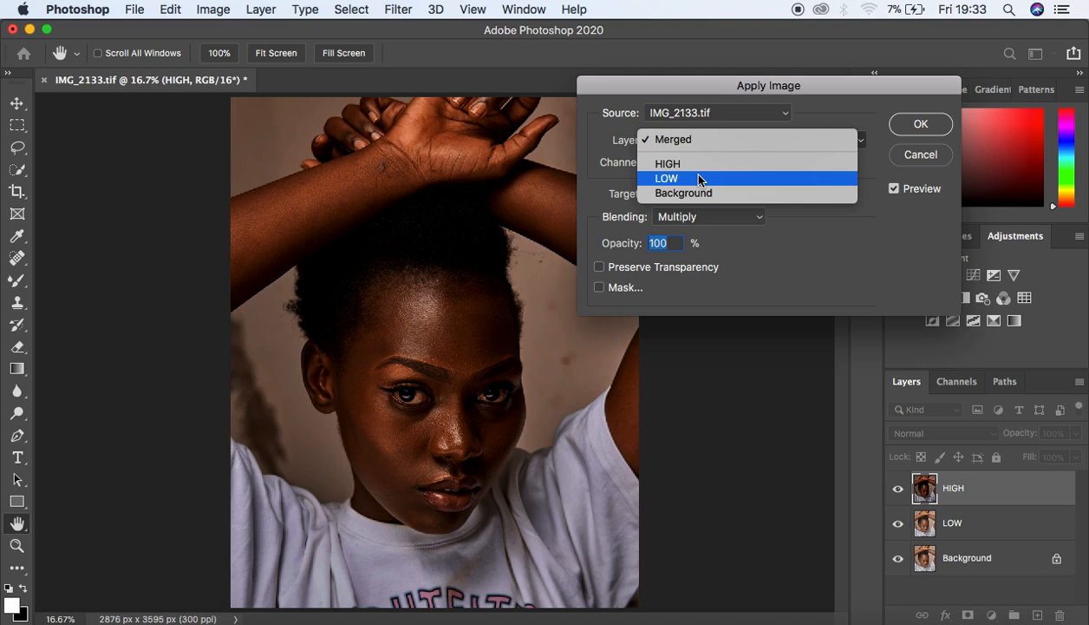
{"action": "left_click", "coordinate": [699, 179]}
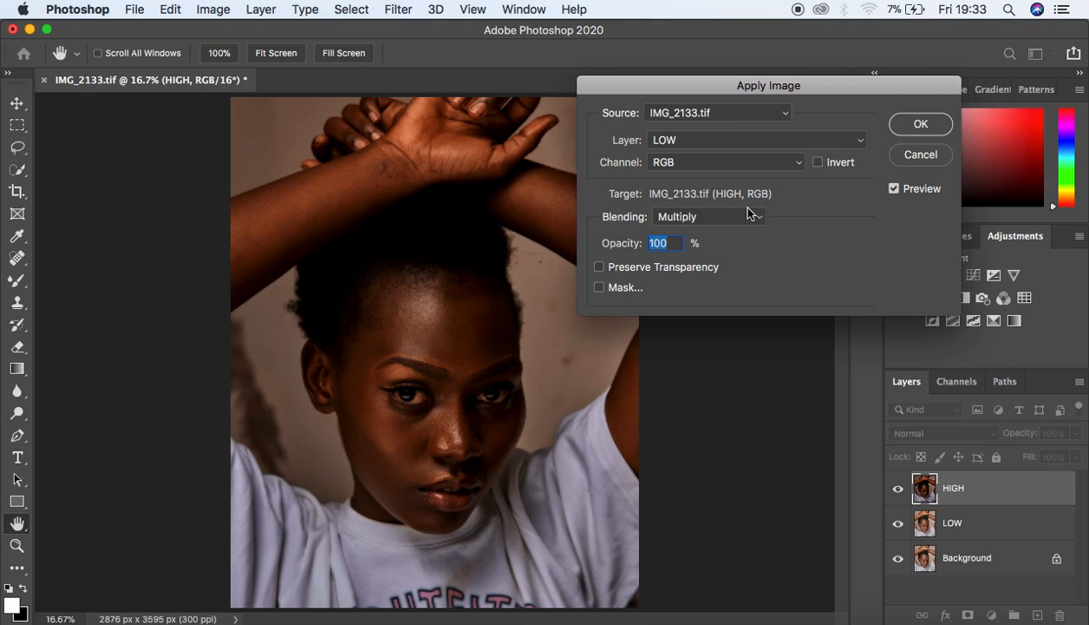
{"action": "left_click", "coordinate": [704, 219]}
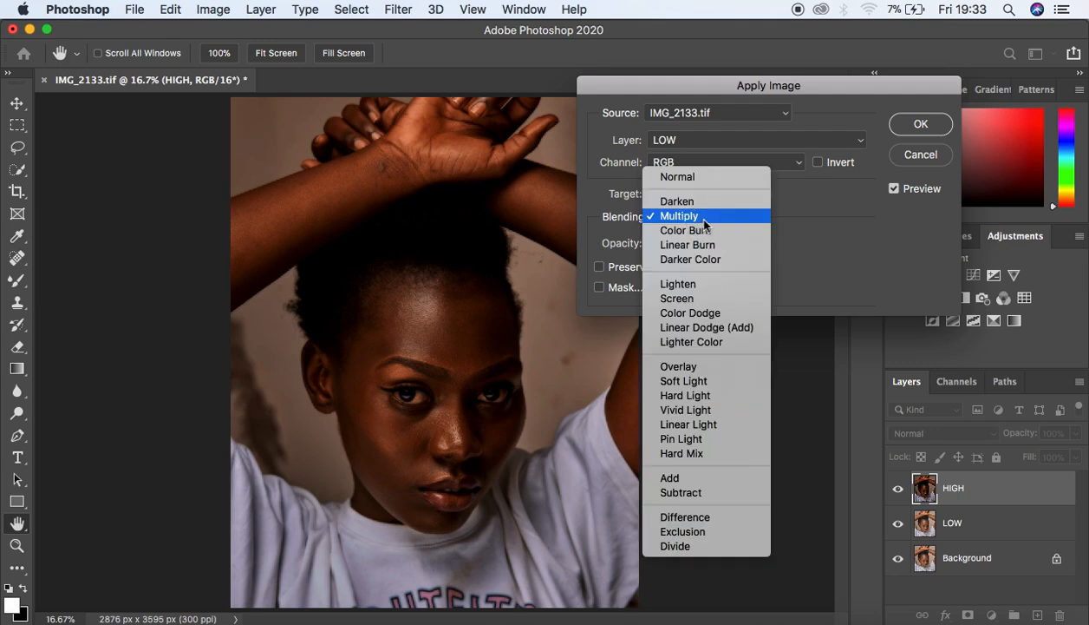
{"action": "left_click", "coordinate": [686, 491]}
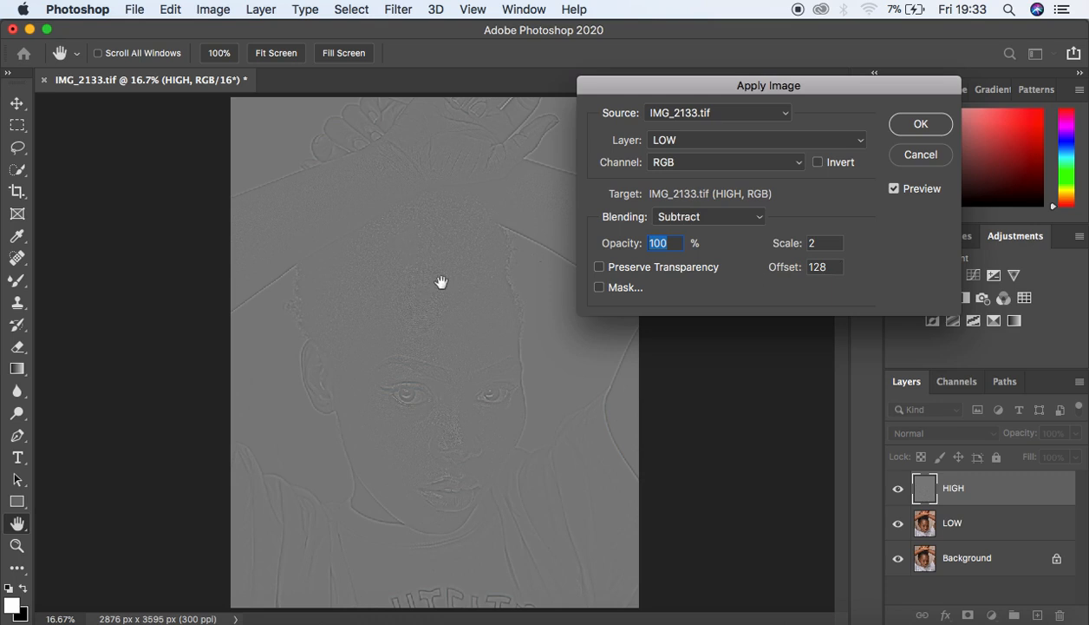
Step: Switch Apply Image blending to Add with LOW inverted, Scale 2 and Offset 0
{"action": "left_click", "coordinate": [468, 353], "text": "super"}
{"action": "left_click", "coordinate": [469, 354], "text": "super"}
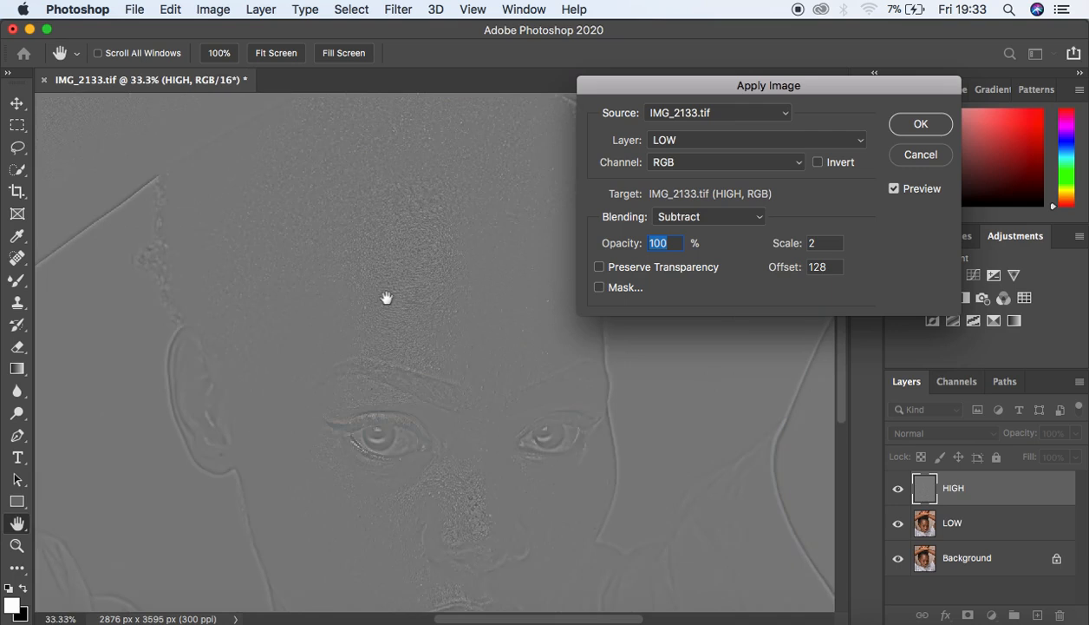
{"action": "left_click", "coordinate": [469, 279], "text": "alt"}
{"action": "left_click", "coordinate": [471, 281], "text": "alt"}
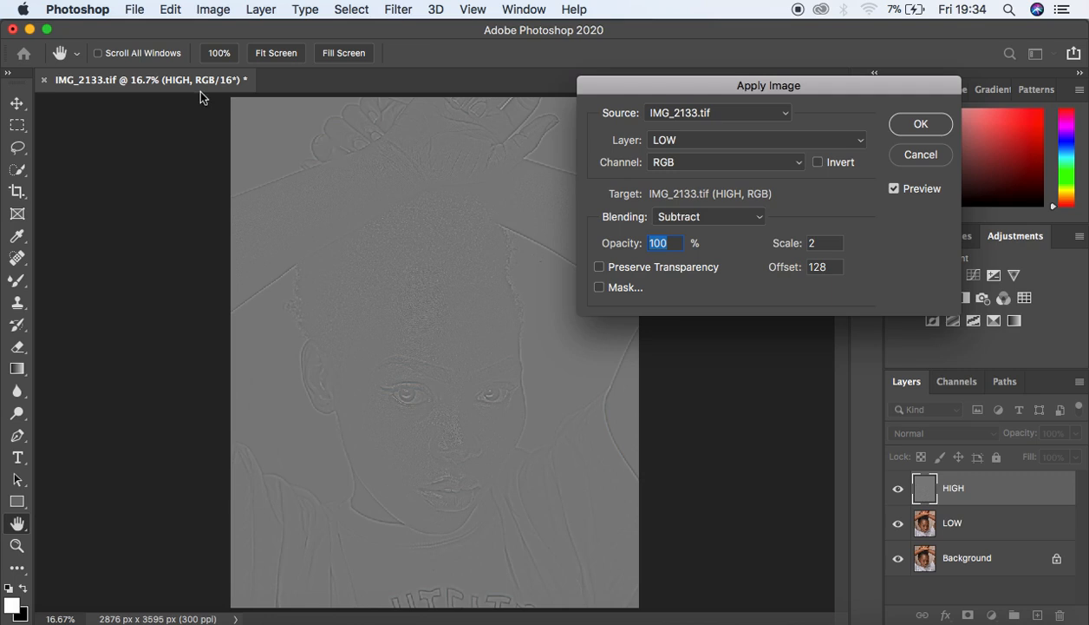
{"action": "left_click", "coordinate": [677, 140]}
{"action": "left_click", "coordinate": [676, 141]}
{"action": "left_click", "coordinate": [691, 222]}
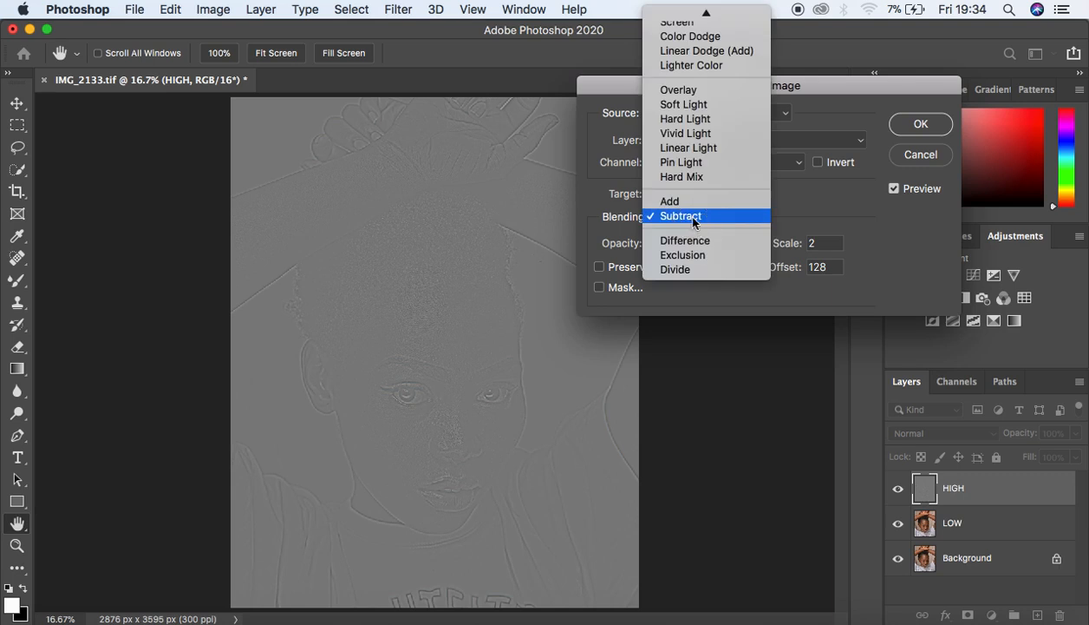
{"action": "left_click", "coordinate": [664, 200]}
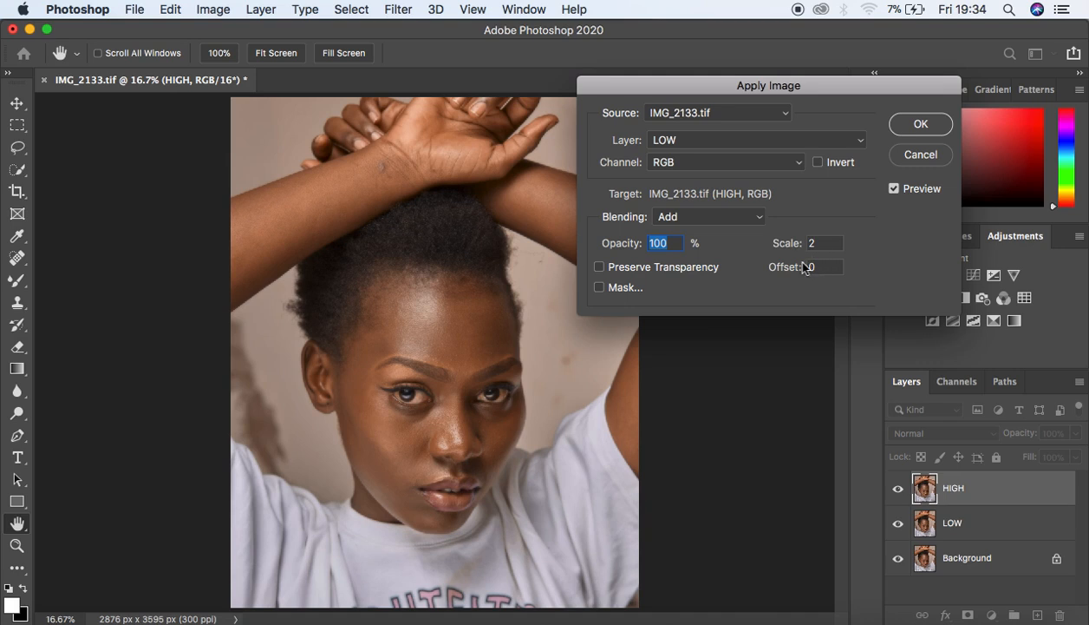
{"action": "left_click", "coordinate": [818, 163]}
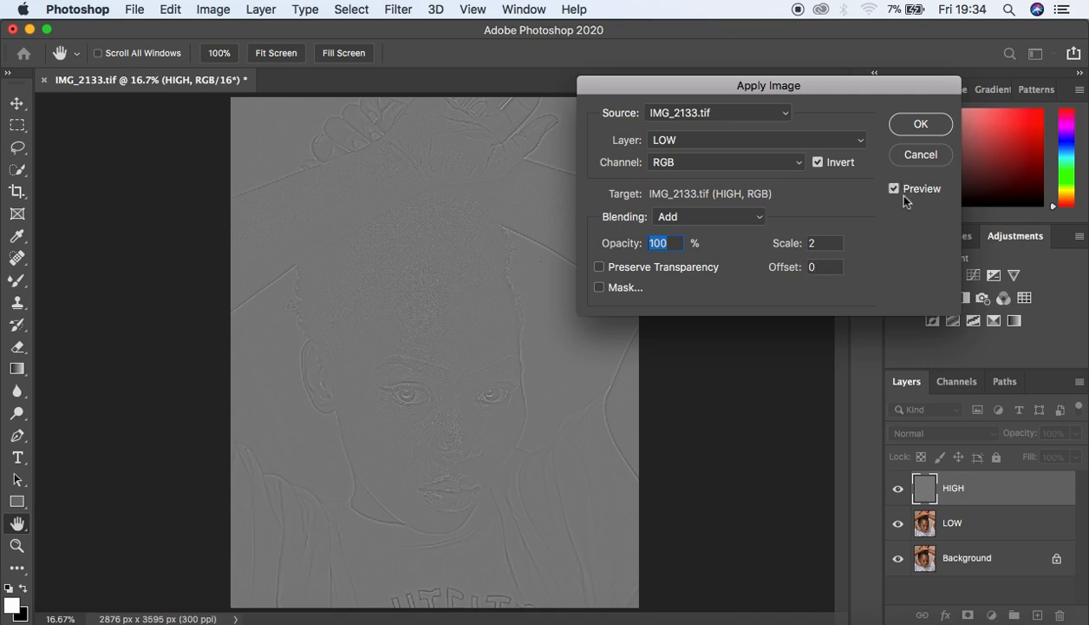
Step: Commit Apply Image to the HIGH layer and set HIGH's blend mode to Linear Light
{"action": "left_click", "coordinate": [912, 128]}
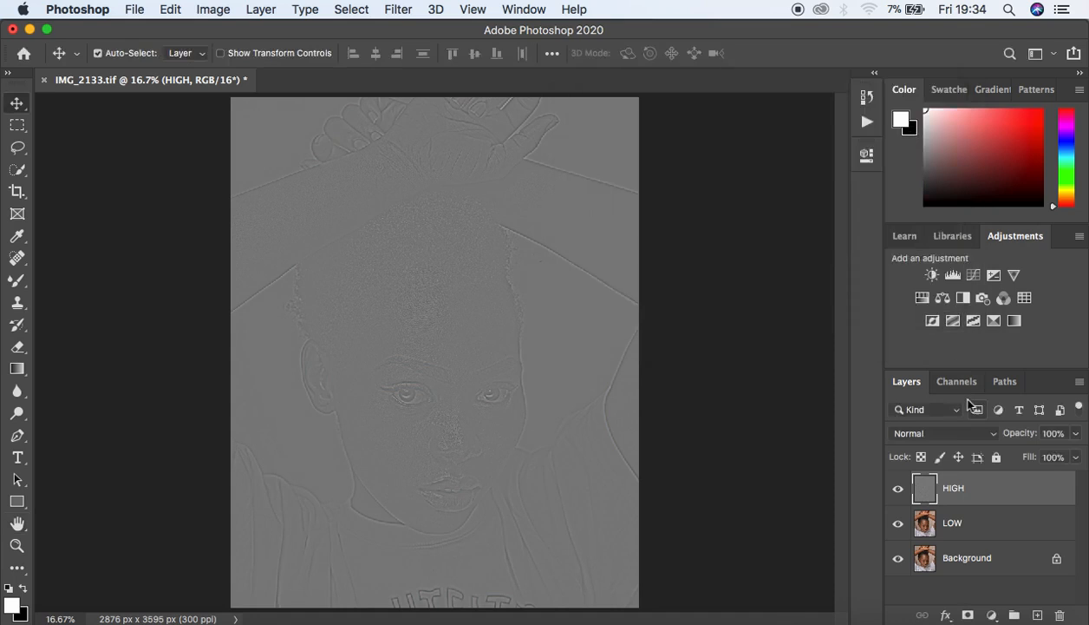
{"action": "left_click", "coordinate": [919, 431]}
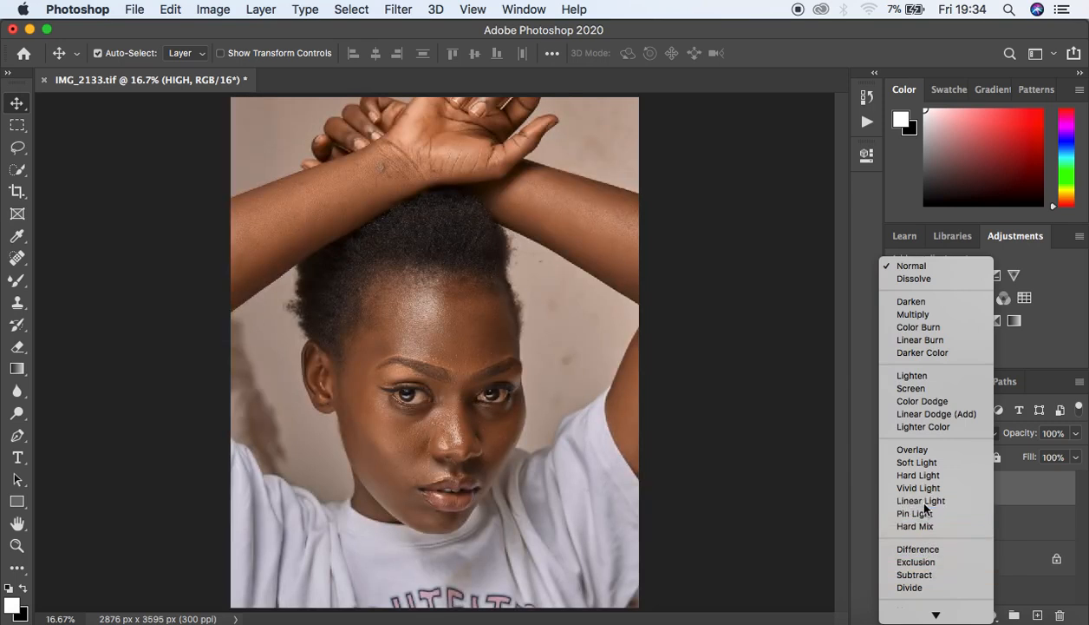
{"action": "left_click", "coordinate": [921, 501]}
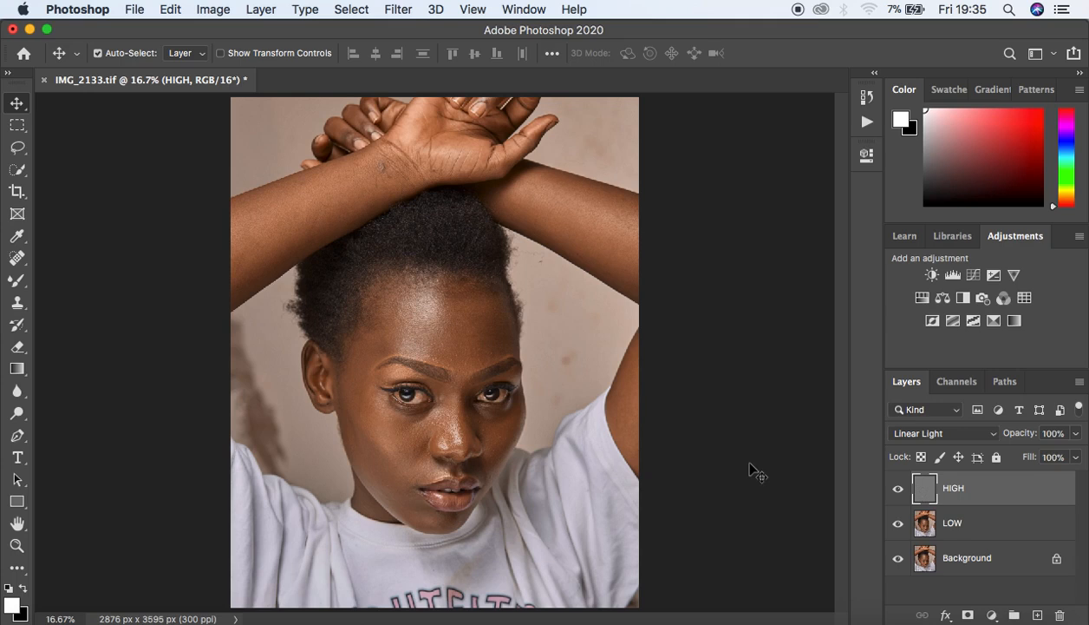
{"action": "key", "text": "super+plus"}
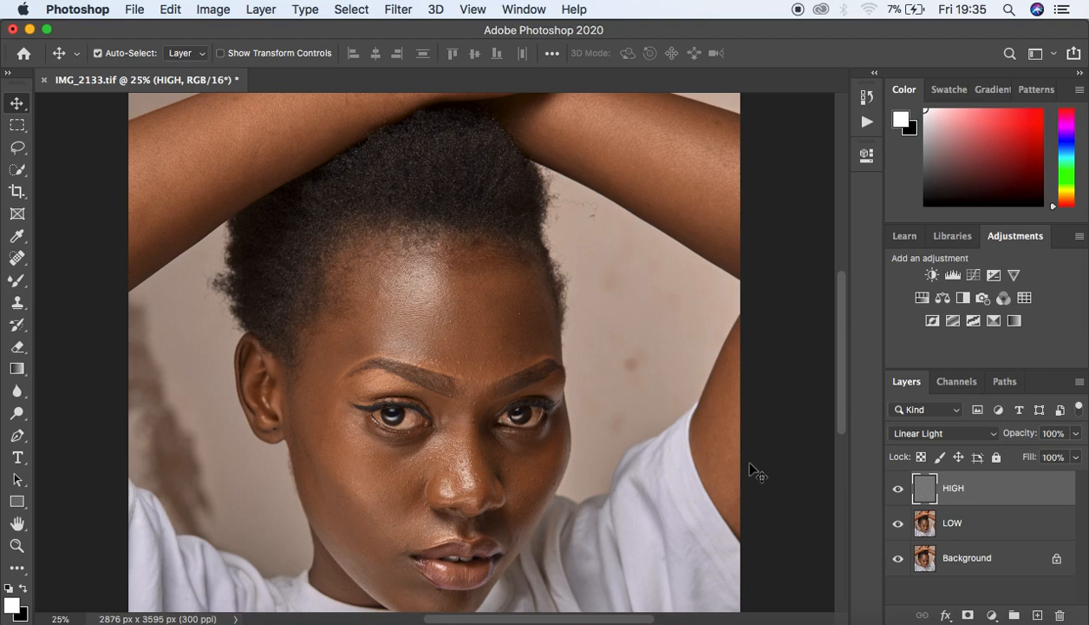
Step: Group HIGH and LOW, undoing an accidental duplicate, and name the group 'freq sep'
{"action": "left_click", "coordinate": [1005, 521], "text": "super"}
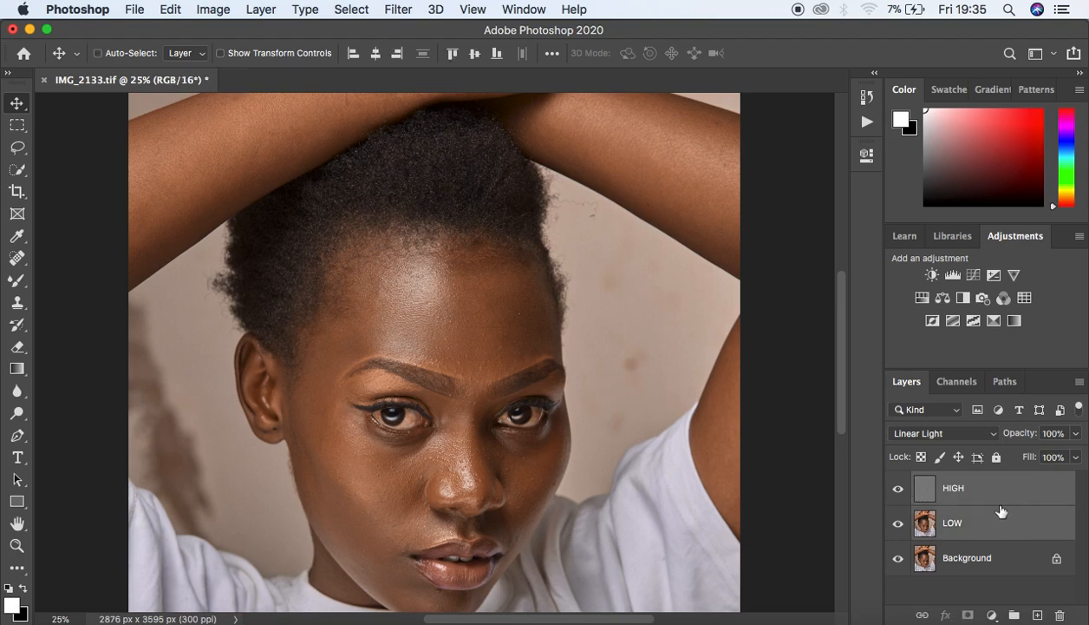
{"action": "key", "text": "super+j"}
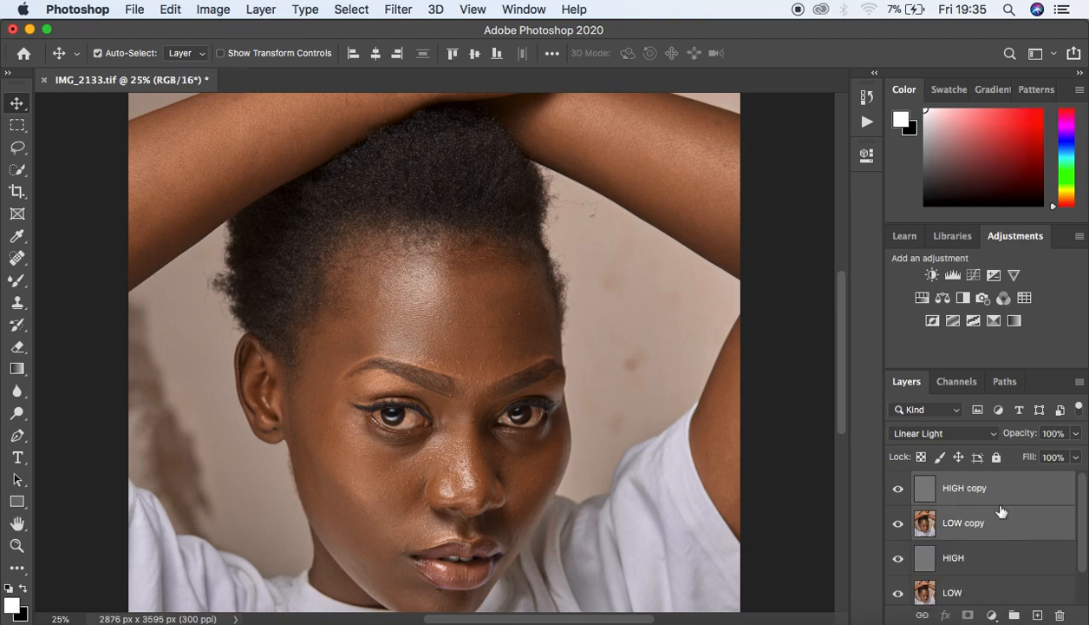
{"action": "key", "text": "super+z"}
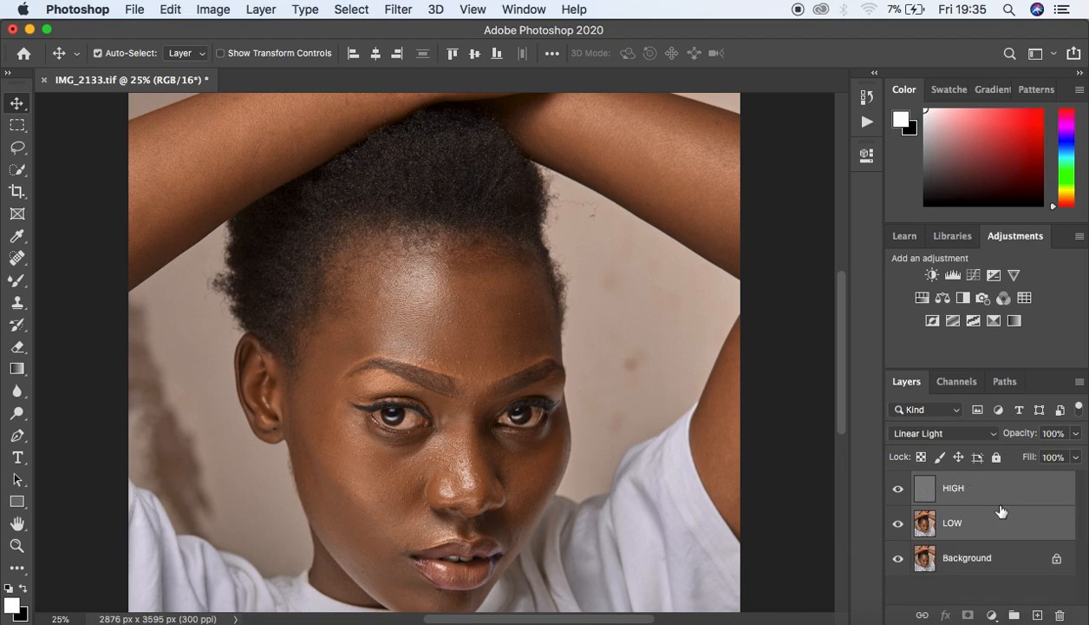
{"action": "key", "text": "super+g"}
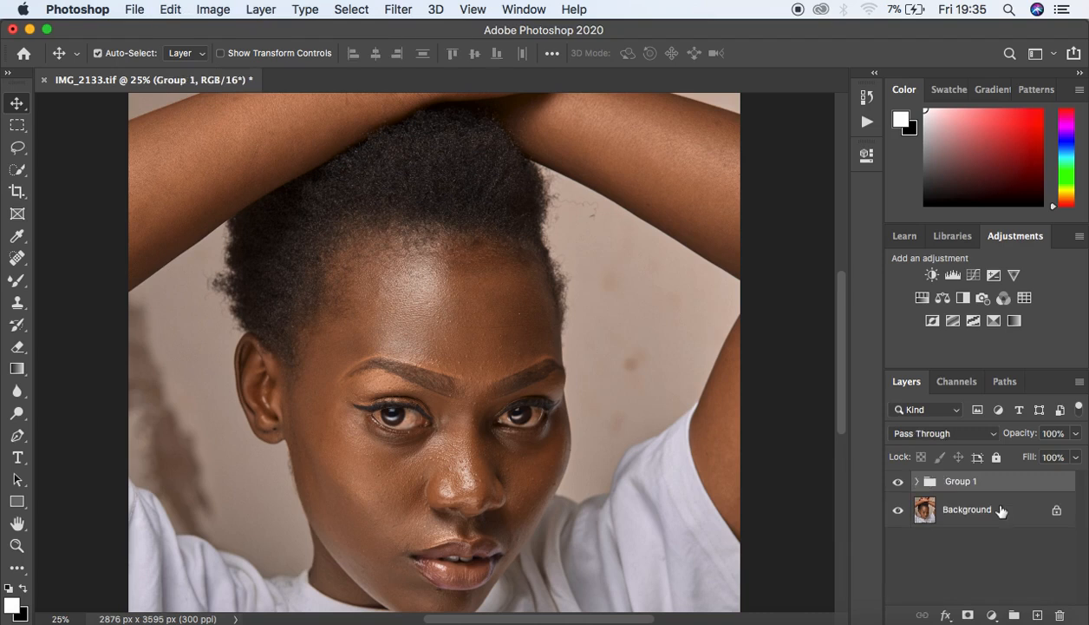
{"action": "double_click", "coordinate": [958, 482]}
{"action": "type", "text": "freq sep"}
{"action": "key", "text": "Return"}
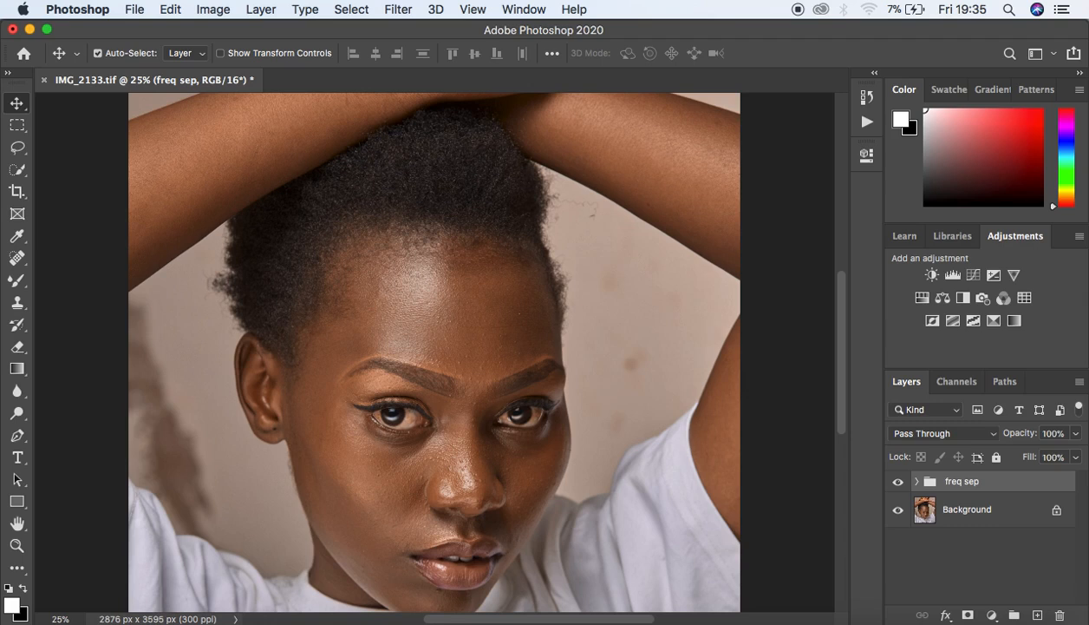
{"action": "left_click", "coordinate": [917, 482]}
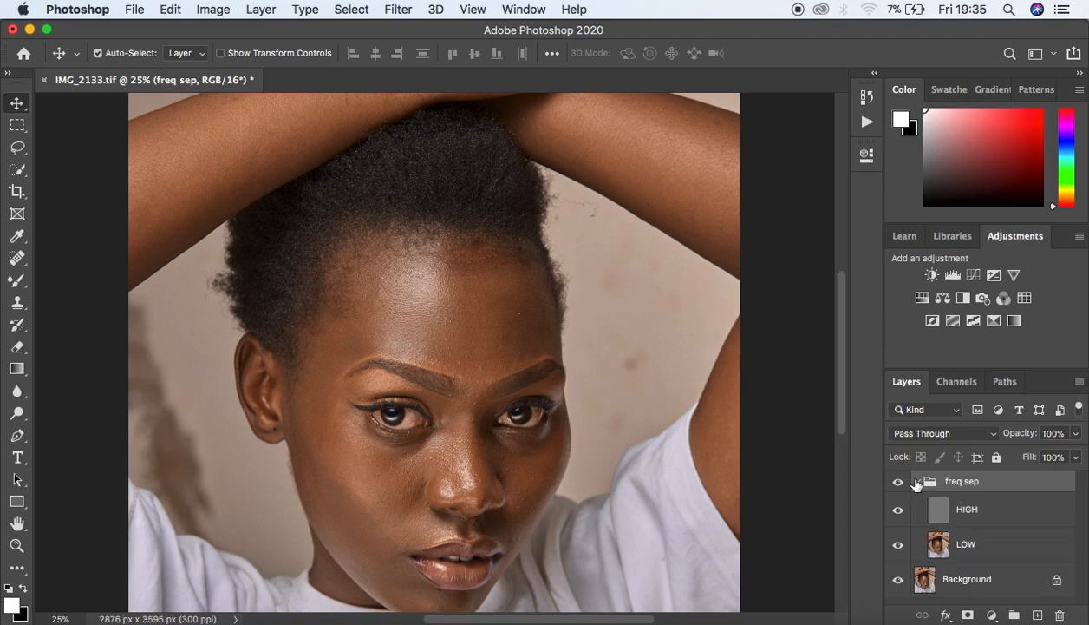
{"action": "key", "text": "super+minus"}
{"action": "key", "text": "super+minus"}
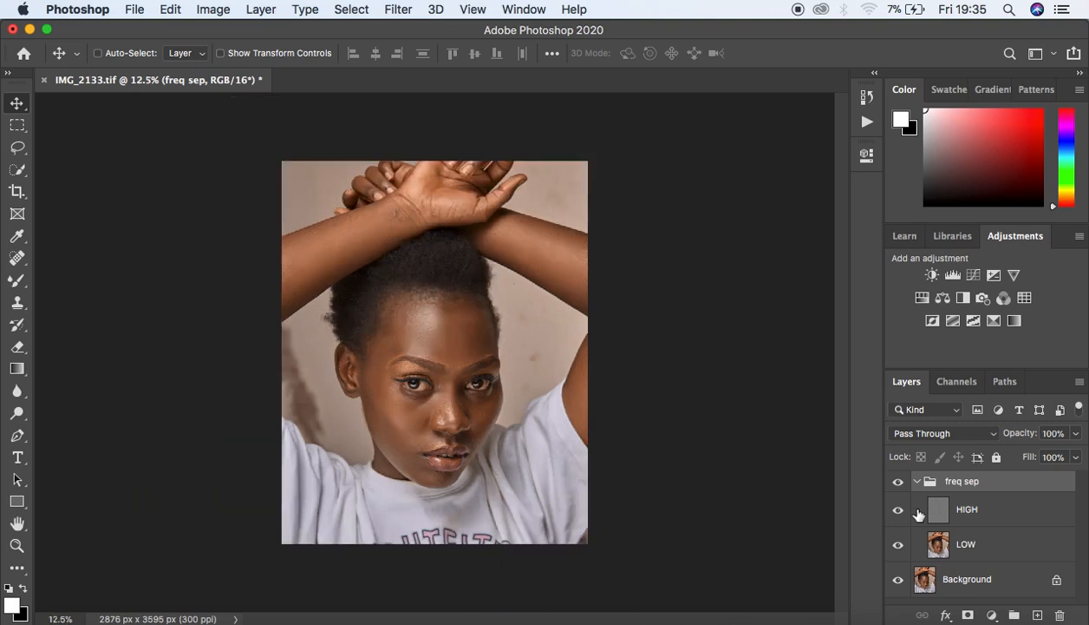
{"action": "key", "text": "super+plus"}
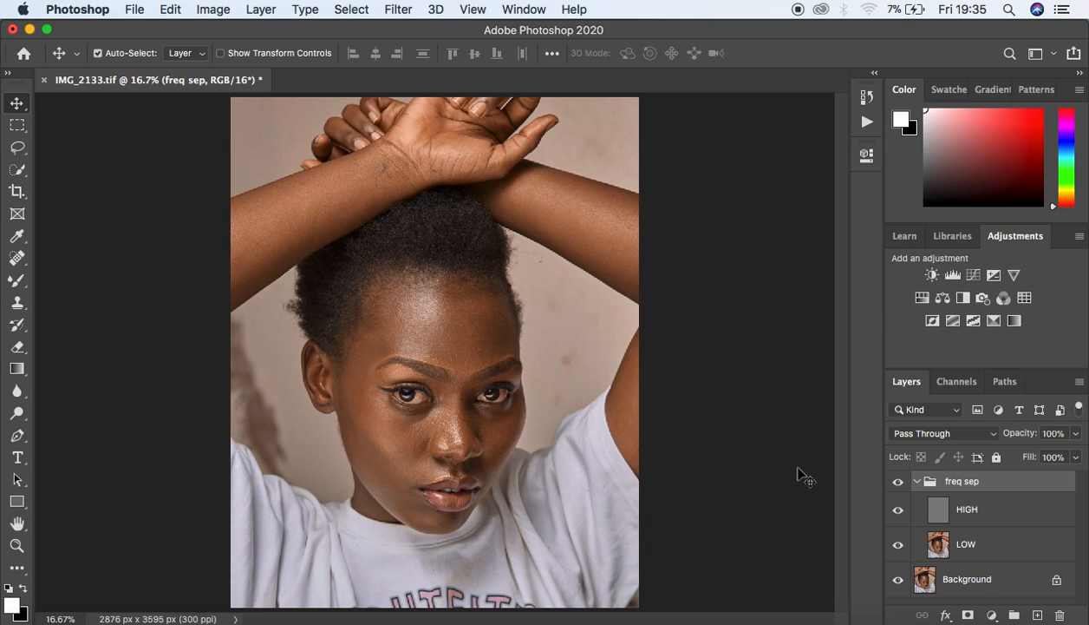
Step: Add a Black & White adjustment layer above HIGH with Reds lowered to 20
{"action": "left_click", "coordinate": [995, 514]}
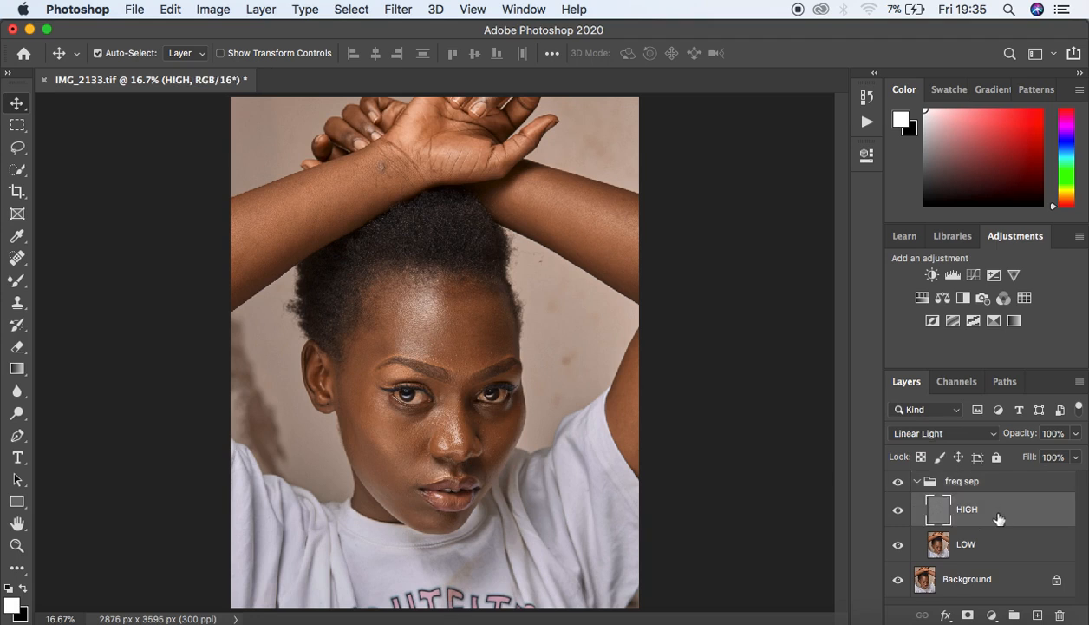
{"action": "left_click", "coordinate": [991, 613]}
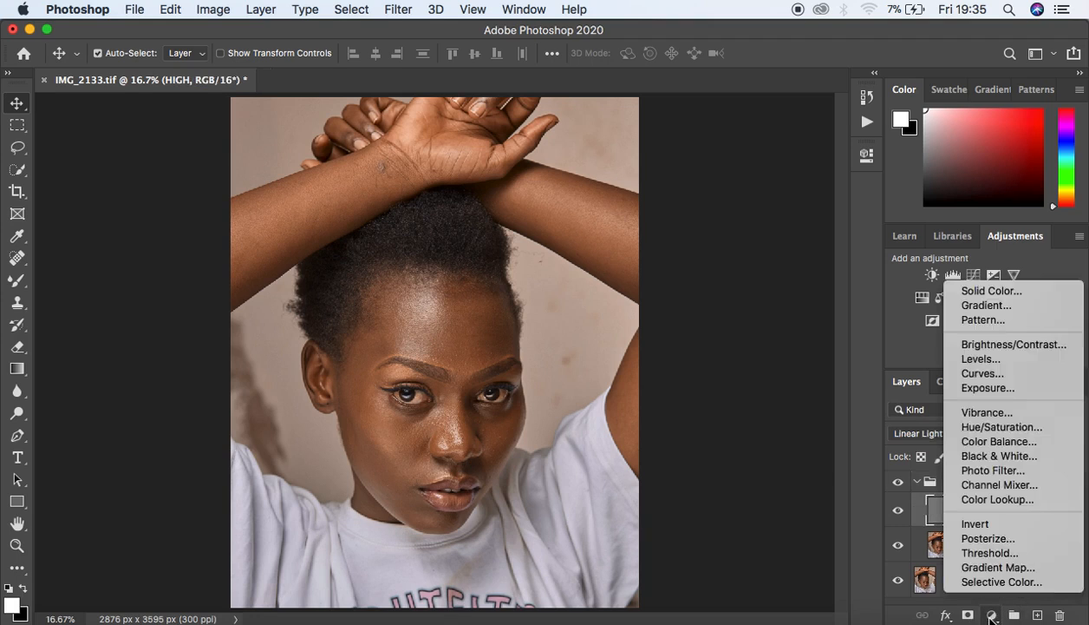
{"action": "left_click", "coordinate": [982, 456]}
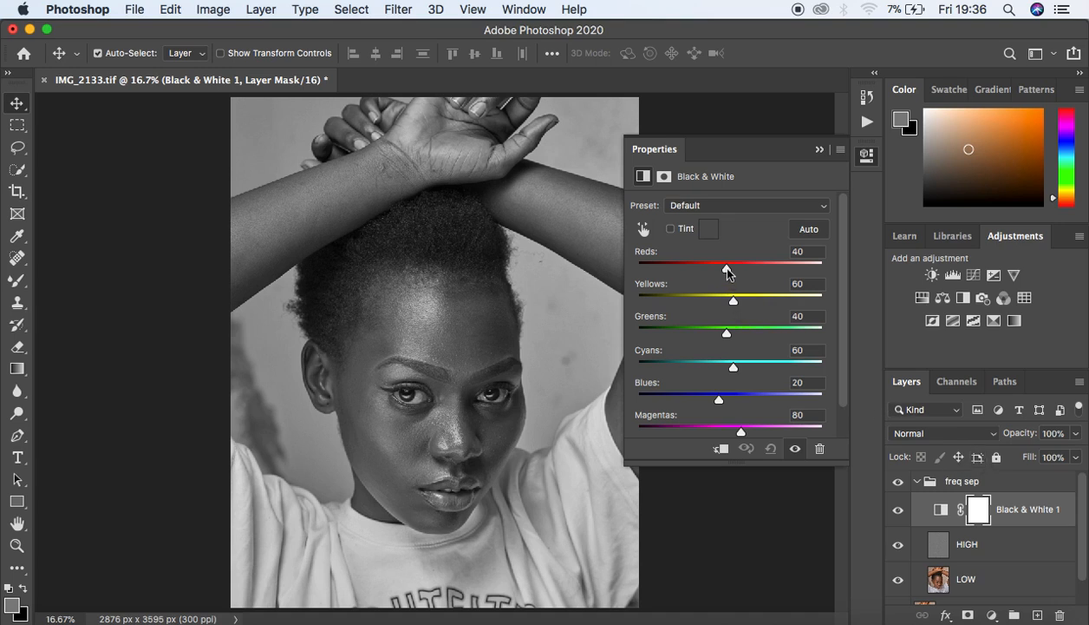
{"action": "left_click_drag", "start_coordinate": [727, 272], "coordinate": [719, 272]}
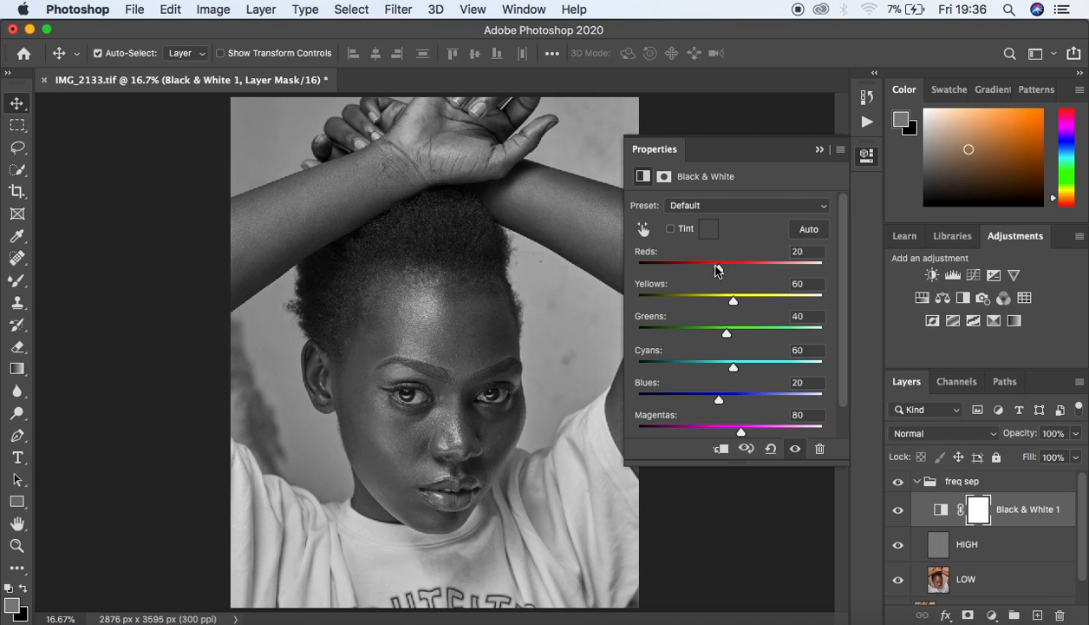
{"action": "left_click", "coordinate": [819, 149]}
{"action": "key", "text": "super+plus"}
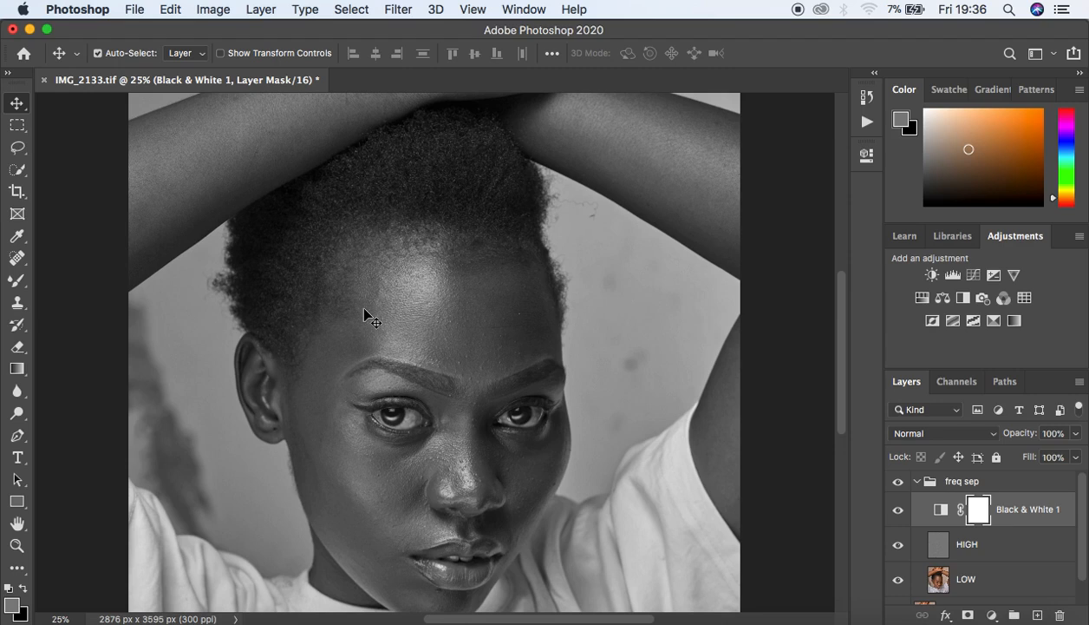
Step: Choose the Mixer Brush with Clean Brush and clean-after-each-stroke, targeting the LOW layer
{"action": "left_click", "coordinate": [17, 281]}
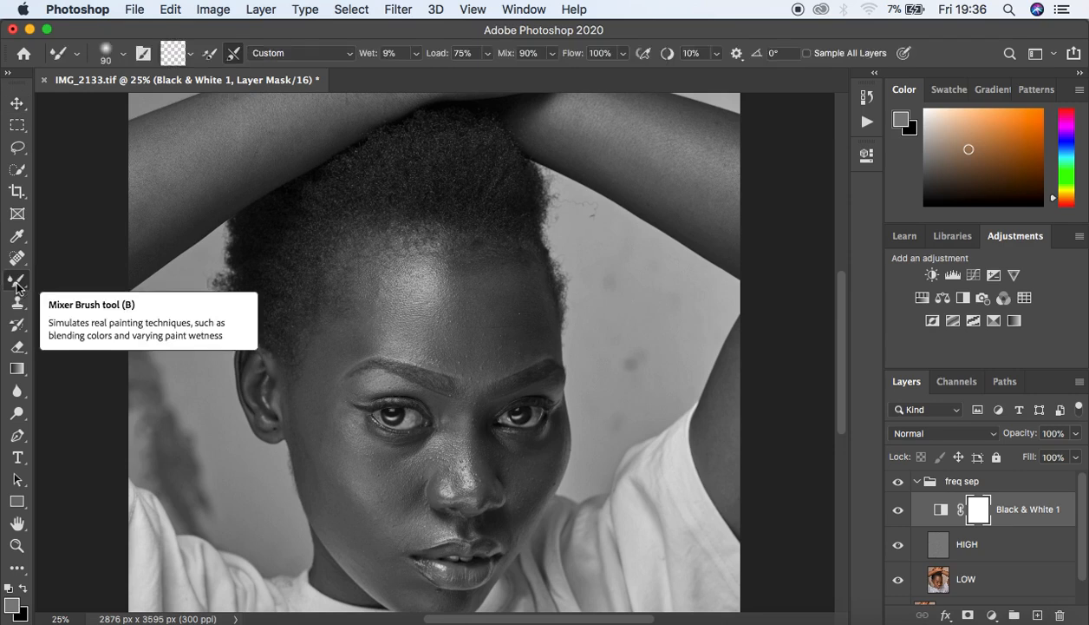
{"action": "right_click", "coordinate": [17, 286]}
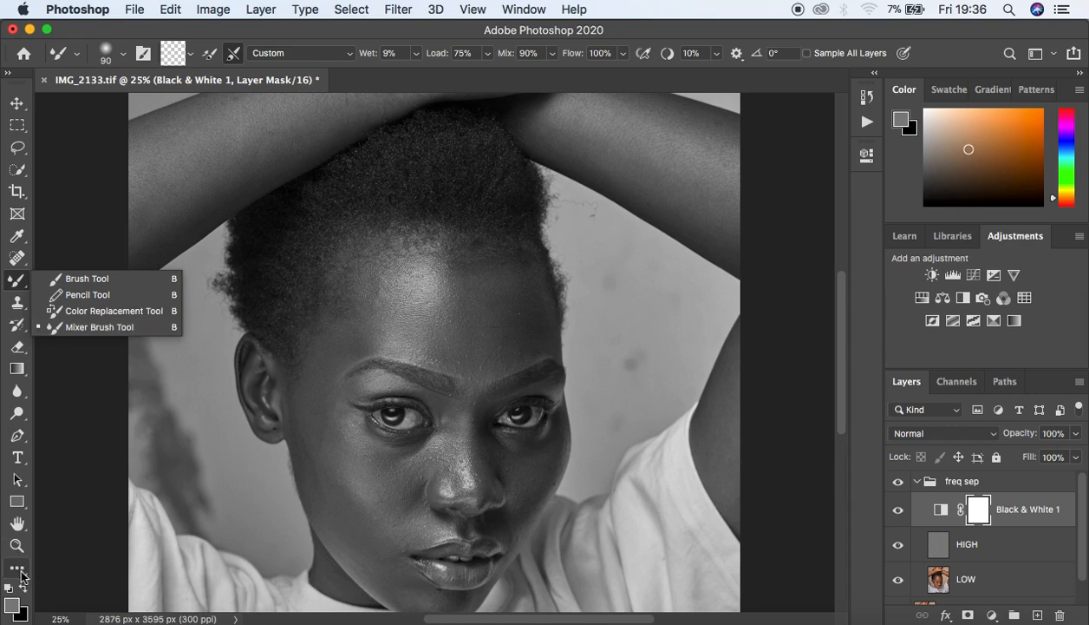
{"action": "left_click", "coordinate": [191, 55]}
{"action": "left_click", "coordinate": [194, 81]}
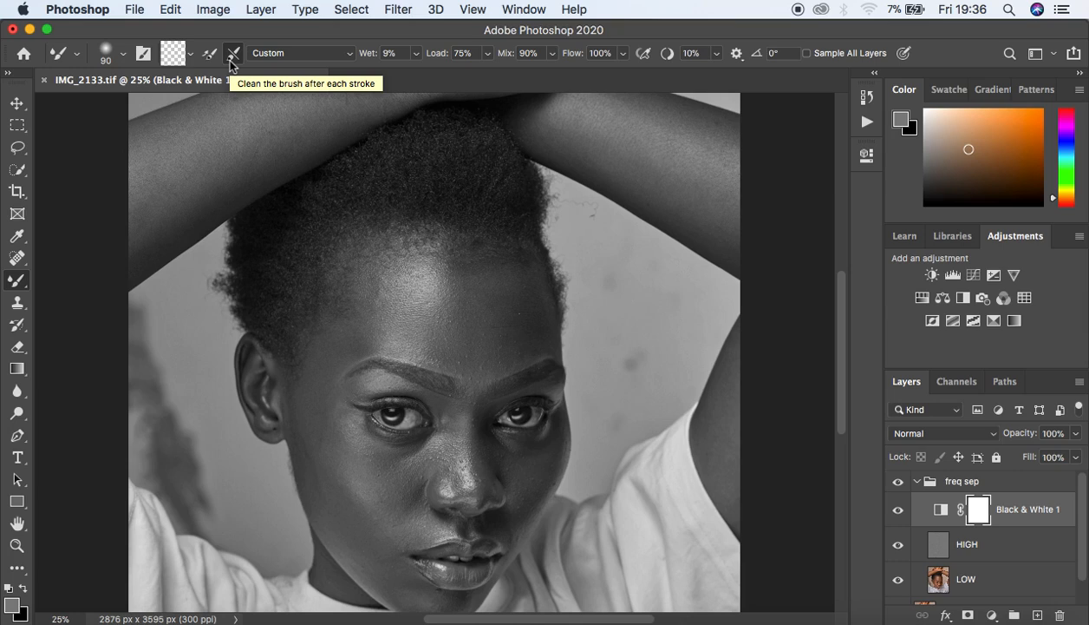
{"action": "left_click", "coordinate": [231, 59]}
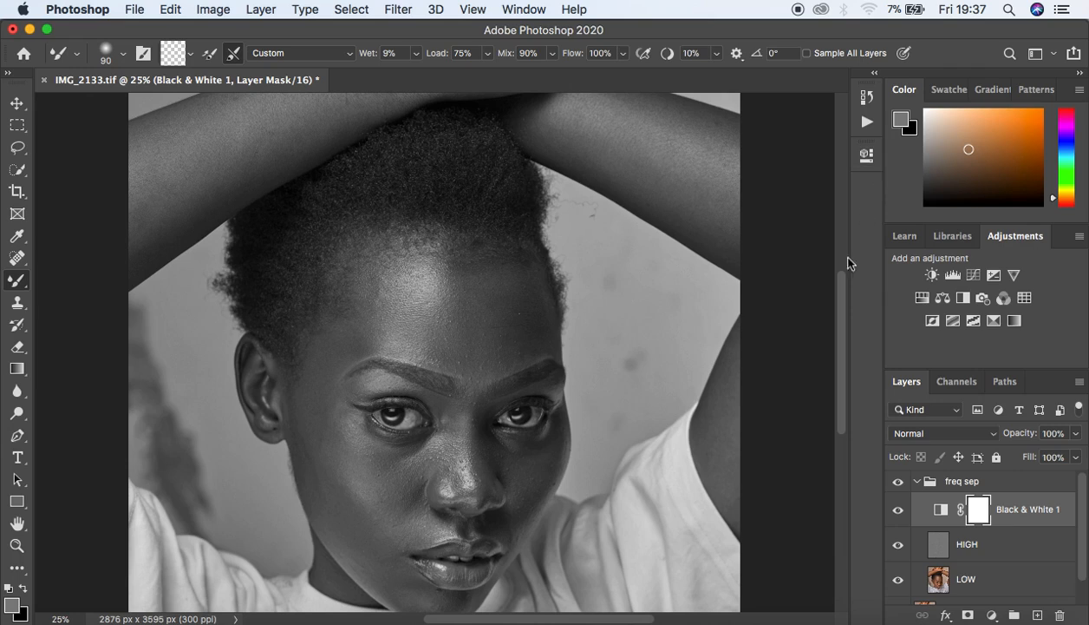
{"action": "left_click", "coordinate": [937, 583]}
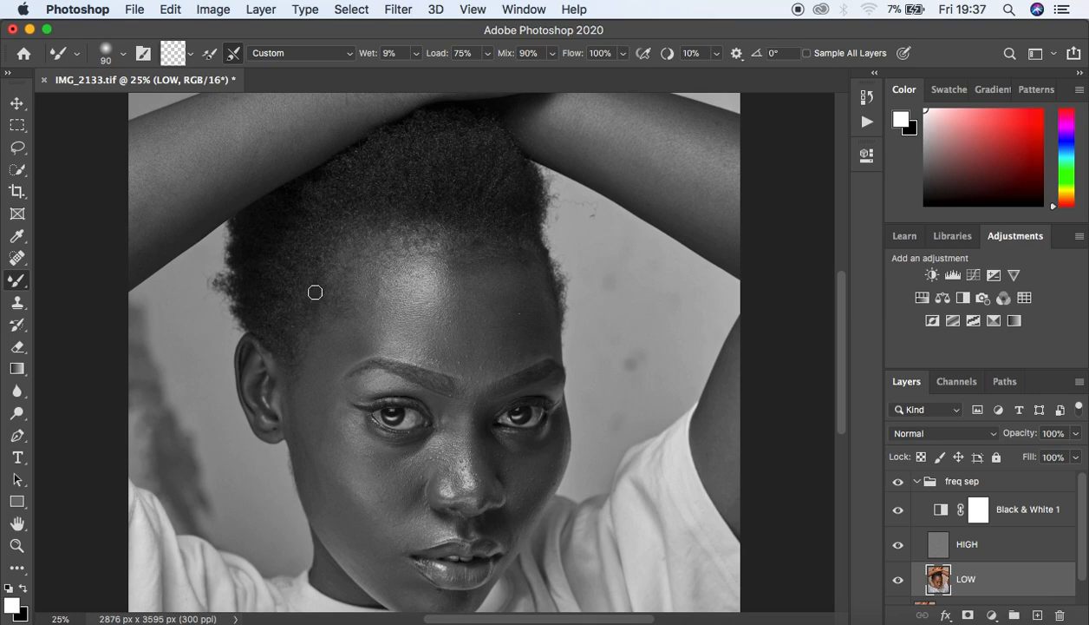
Step: Scrub the Mixer Brush across the forehead on LOW at 200–300 px sizes to blend skin tones
{"action": "key", "text": "bracketright"}
{"action": "key", "text": "bracketright"}
{"action": "key", "text": "bracketright"}
{"action": "key", "text": "bracketright"}
{"action": "key", "text": "bracketright"}
{"action": "key", "text": "bracketright"}
{"action": "mouse_move", "coordinate": [365, 279]}
{"action": "left_mouse_down"}
{"action": "mouse_move", "coordinate": [355, 322]}
{"action": "mouse_move", "coordinate": [360, 294]}
{"action": "mouse_move", "coordinate": [370, 321]}
{"action": "left_mouse_up"}
{"action": "mouse_move", "coordinate": [372, 279]}
{"action": "left_mouse_down"}
{"action": "mouse_move", "coordinate": [387, 334]}
{"action": "mouse_move", "coordinate": [404, 327]}
{"action": "mouse_move", "coordinate": [420, 340]}
{"action": "mouse_move", "coordinate": [438, 326]}
{"action": "mouse_move", "coordinate": [438, 291]}
{"action": "mouse_move", "coordinate": [439, 321]}
{"action": "left_mouse_up"}
{"action": "key", "text": "bracketright"}
{"action": "key", "text": "bracketright"}
{"action": "mouse_move", "coordinate": [457, 285]}
{"action": "left_mouse_down"}
{"action": "mouse_move", "coordinate": [522, 297]}
{"action": "mouse_move", "coordinate": [519, 285]}
{"action": "mouse_move", "coordinate": [533, 330]}
{"action": "mouse_move", "coordinate": [496, 349]}
{"action": "left_mouse_up"}
{"action": "key", "text": "bracketleft"}
{"action": "key", "text": "bracketleft"}
{"action": "mouse_move", "coordinate": [500, 309]}
{"action": "left_mouse_down"}
{"action": "mouse_move", "coordinate": [496, 302]}
{"action": "mouse_move", "coordinate": [493, 311]}
{"action": "mouse_move", "coordinate": [534, 299]}
{"action": "mouse_move", "coordinate": [438, 260]}
{"action": "mouse_move", "coordinate": [353, 308]}
{"action": "mouse_move", "coordinate": [373, 288]}
{"action": "mouse_move", "coordinate": [433, 280]}
{"action": "mouse_move", "coordinate": [469, 299]}
{"action": "mouse_move", "coordinate": [515, 287]}
{"action": "mouse_move", "coordinate": [516, 323]}
{"action": "left_mouse_up"}
{"action": "key", "text": "bracketright"}
{"action": "key", "text": "bracketright"}
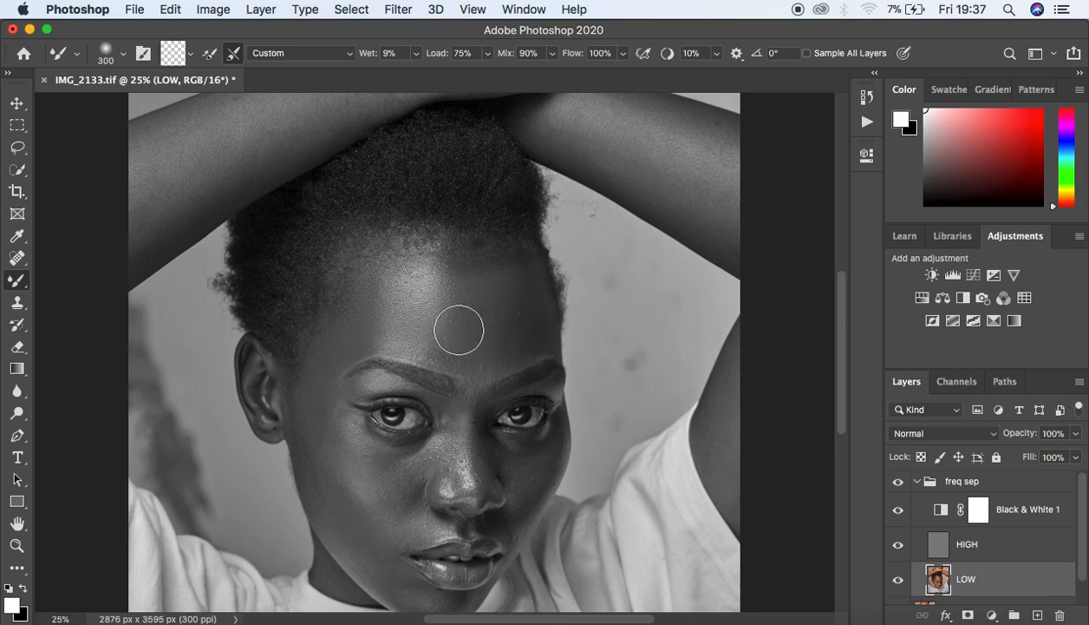
{"action": "mouse_move", "coordinate": [450, 323]}
{"action": "left_mouse_down"}
{"action": "mouse_move", "coordinate": [379, 316]}
{"action": "mouse_move", "coordinate": [379, 287]}
{"action": "mouse_move", "coordinate": [324, 355]}
{"action": "left_mouse_up"}
{"action": "mouse_move", "coordinate": [480, 341]}
{"action": "left_mouse_down"}
{"action": "mouse_move", "coordinate": [457, 281]}
{"action": "mouse_move", "coordinate": [515, 296]}
{"action": "mouse_move", "coordinate": [514, 283]}
{"action": "mouse_move", "coordinate": [526, 309]}
{"action": "left_mouse_up"}
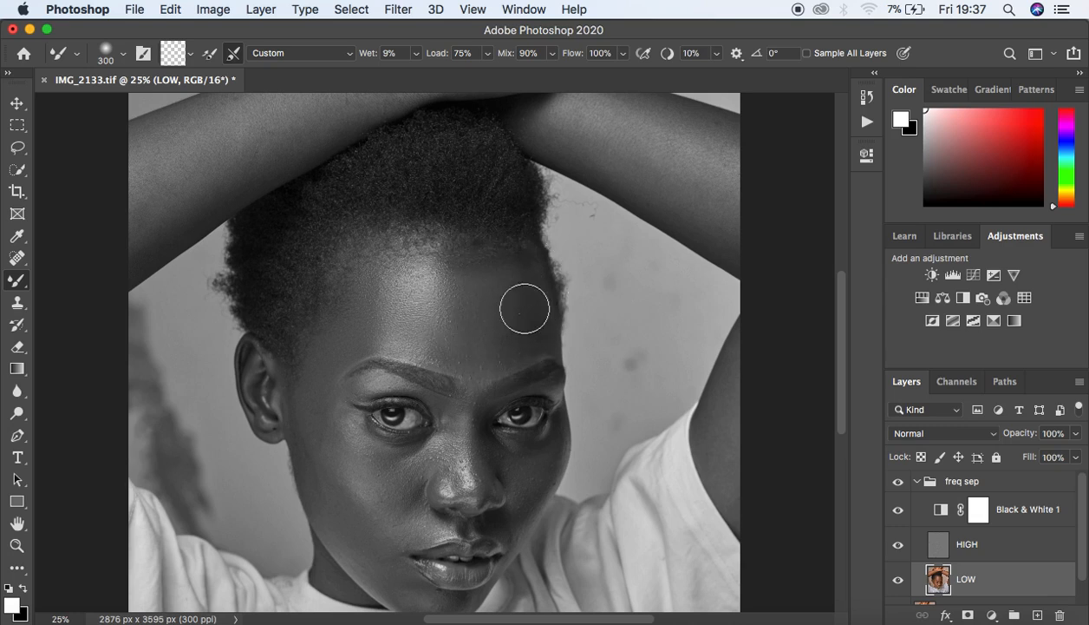
Step: Hide the Black & White 1 layer and toggle the freq sep group to compare before and after
{"action": "left_click", "coordinate": [897, 510]}
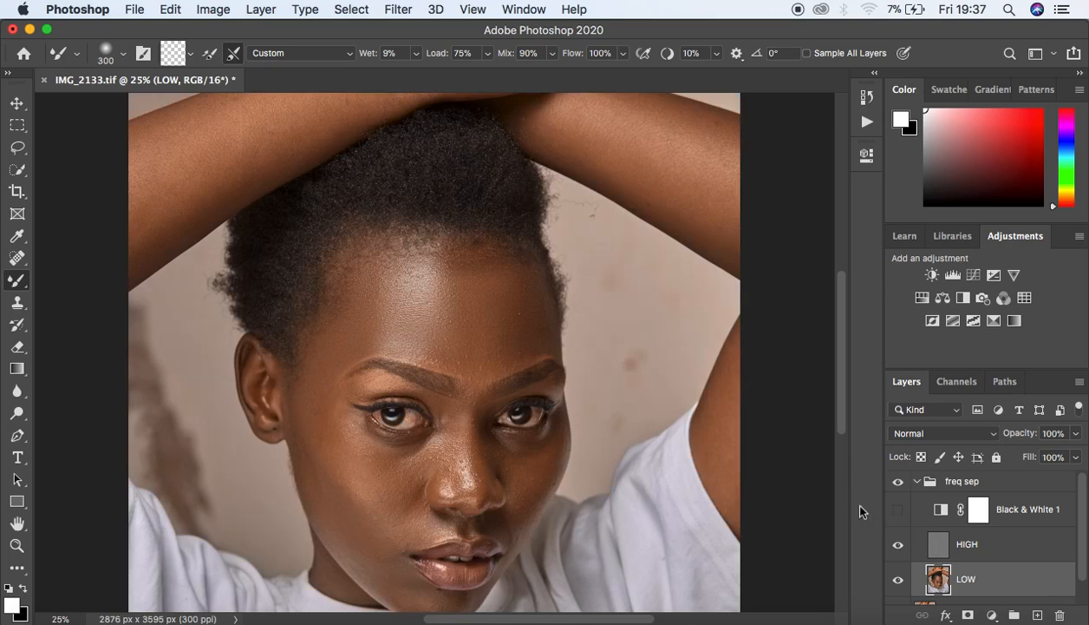
{"action": "key", "text": "super+plus"}
{"action": "key", "text": "super+minus"}
{"action": "left_click", "coordinate": [898, 482]}
{"action": "left_click", "coordinate": [899, 482]}
{"action": "left_click", "coordinate": [898, 482]}
{"action": "left_click", "coordinate": [898, 483]}
{"action": "left_click", "coordinate": [899, 482]}
Step: Blend the right side of the forehead with a short Mixer Brush stroke
{"action": "left_click_drag", "start_coordinate": [488, 320], "coordinate": [513, 319]}
{"action": "left_click", "coordinate": [19, 151]}
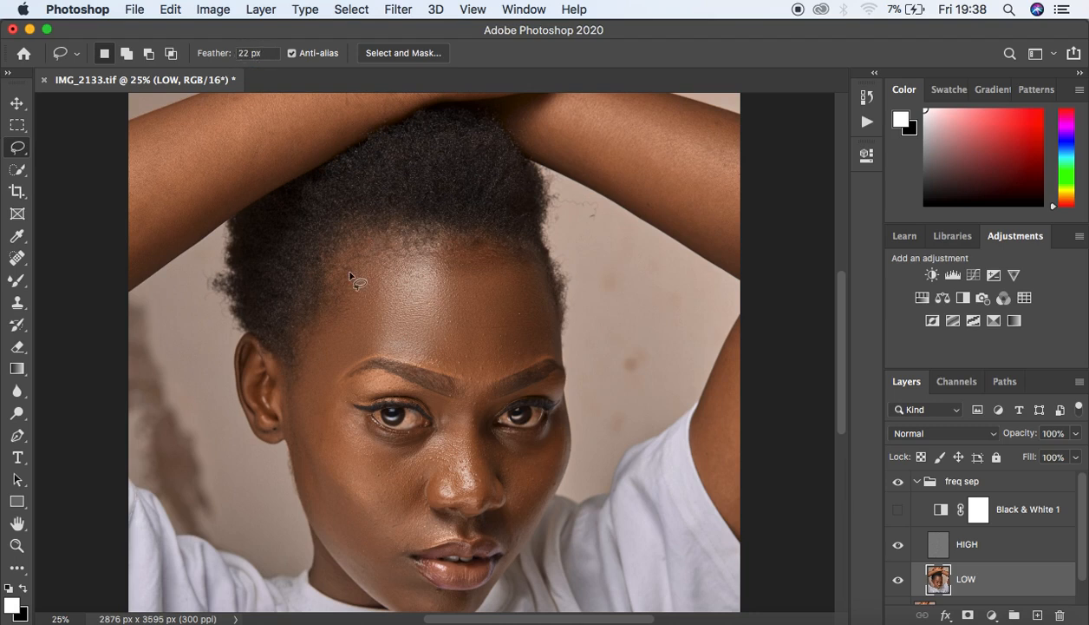
Step: Lasso-select the forehead skin and bring up Filter > Blur > Gaussian Blur, moving the dialog aside
{"action": "mouse_move", "coordinate": [343, 269]}
{"action": "left_mouse_down"}
{"action": "mouse_move", "coordinate": [312, 366]}
{"action": "mouse_move", "coordinate": [369, 347]}
{"action": "mouse_move", "coordinate": [487, 373]}
{"action": "mouse_move", "coordinate": [540, 360]}
{"action": "mouse_move", "coordinate": [548, 340]}
{"action": "mouse_move", "coordinate": [546, 295]}
{"action": "mouse_move", "coordinate": [525, 252]}
{"action": "mouse_move", "coordinate": [421, 243]}
{"action": "mouse_move", "coordinate": [355, 246]}
{"action": "mouse_move", "coordinate": [340, 259]}
{"action": "left_mouse_up"}
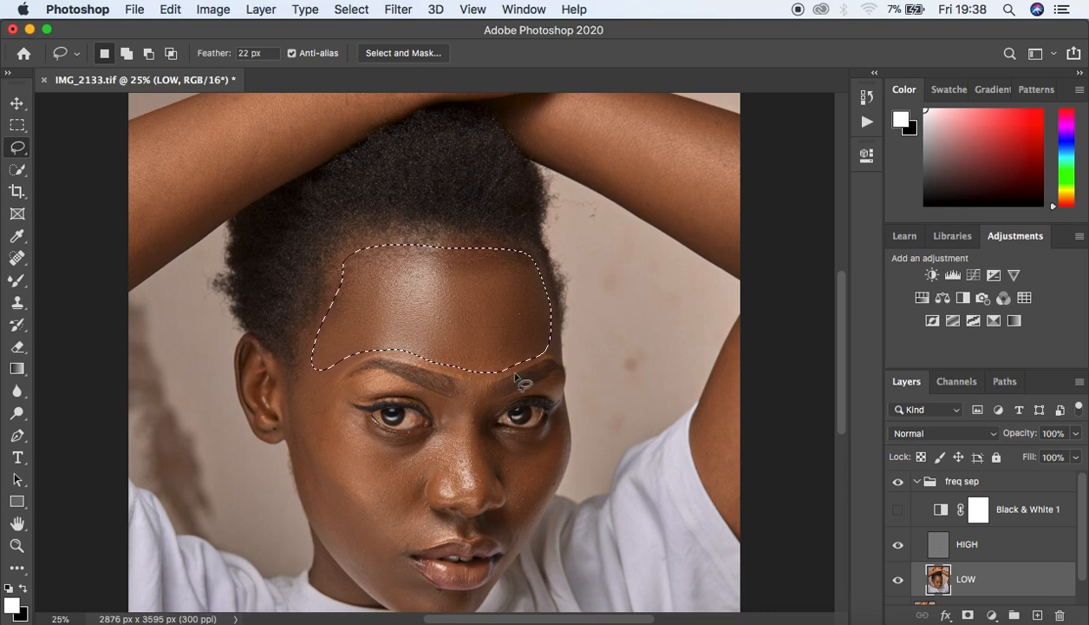
{"action": "left_click", "coordinate": [399, 10]}
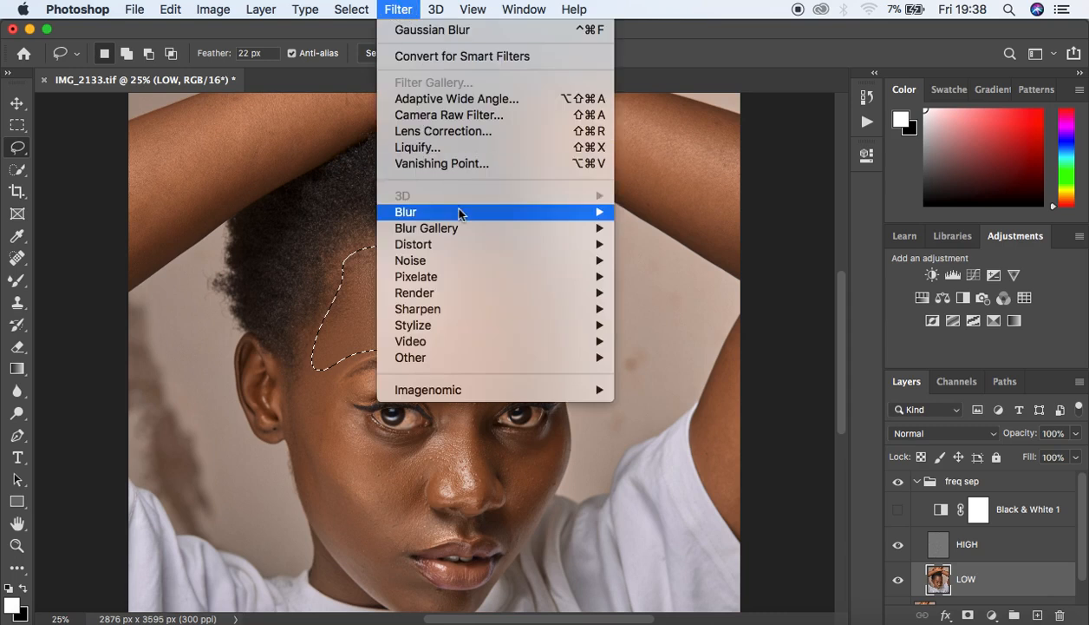
{"action": "mouse_move", "coordinate": [462, 213]}
{"action": "left_click", "coordinate": [693, 279]}
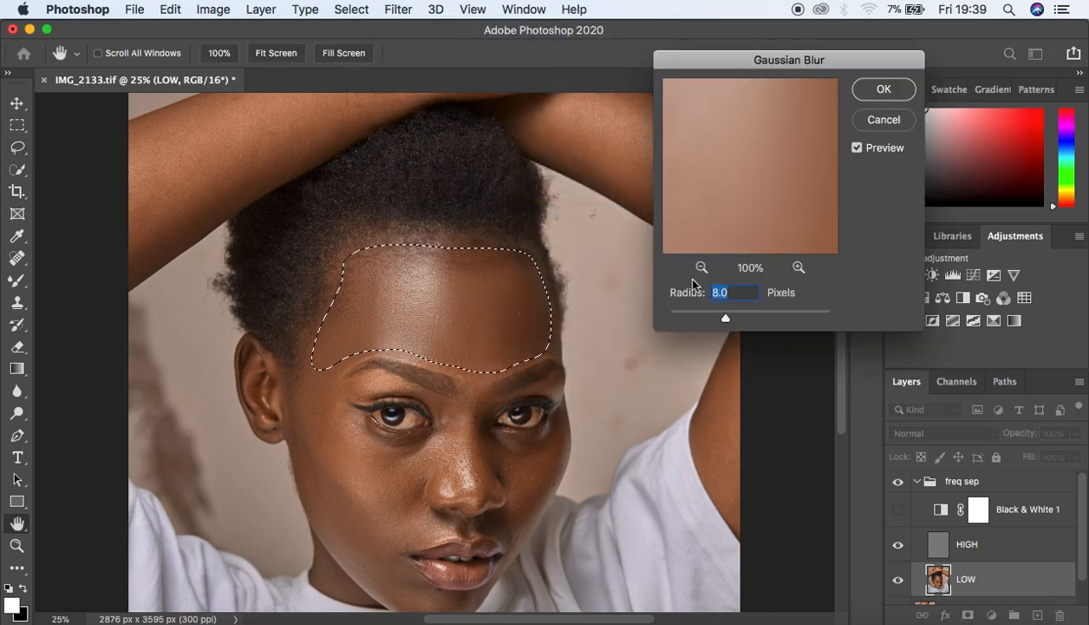
{"action": "left_click_drag", "start_coordinate": [786, 60], "coordinate": [768, 55]}
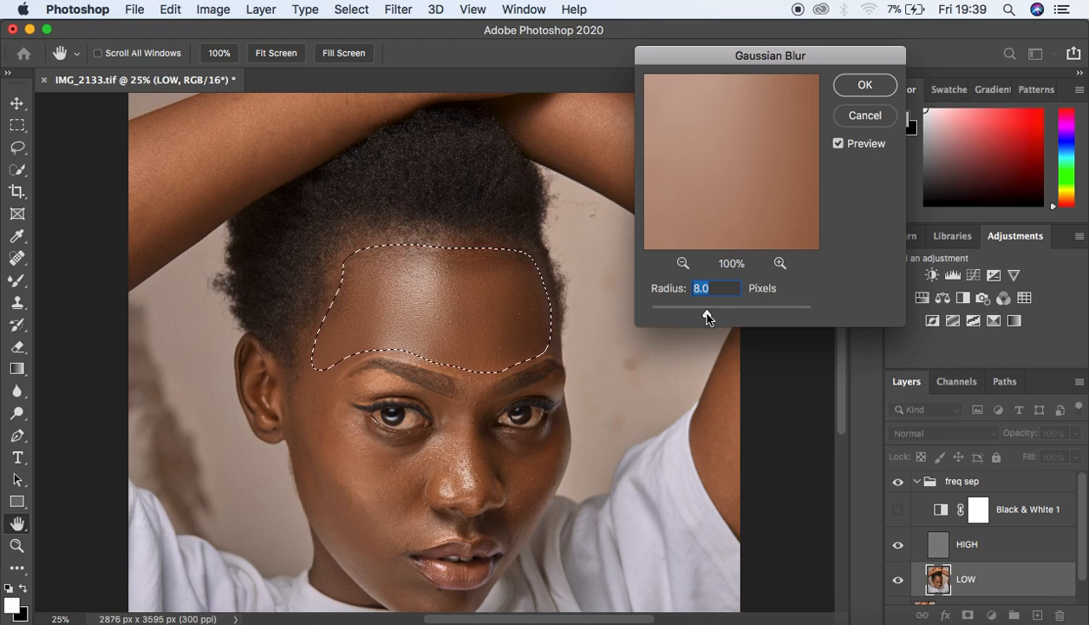
Step: Apply a Gaussian Blur with a 24 px radius to the forehead selection
{"action": "left_click_drag", "start_coordinate": [707, 317], "coordinate": [712, 318]}
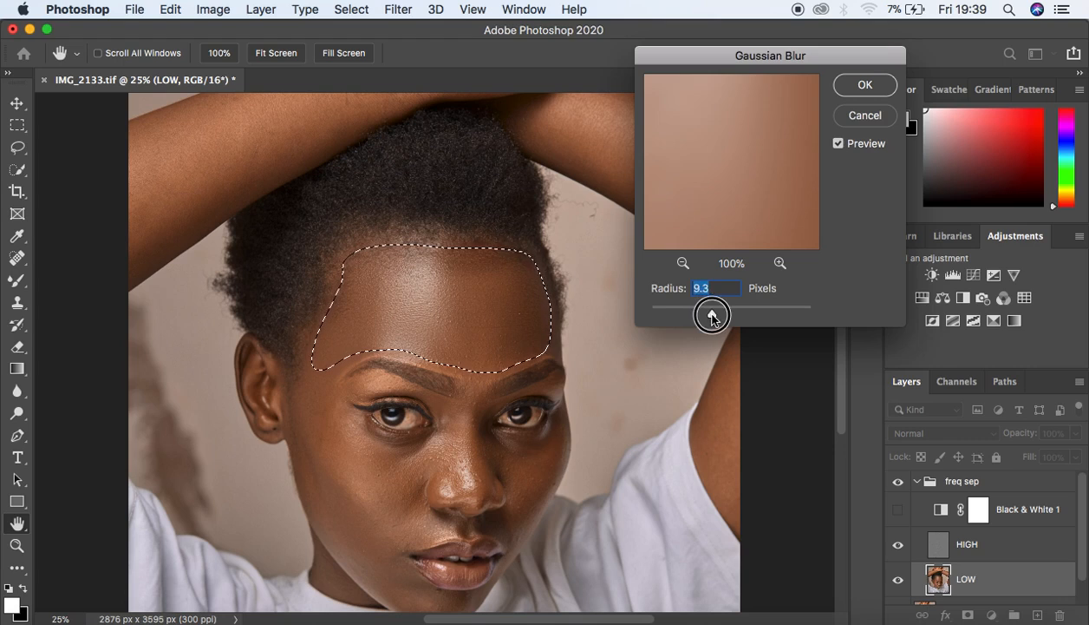
{"action": "left_click_drag", "start_coordinate": [712, 318], "coordinate": [723, 318]}
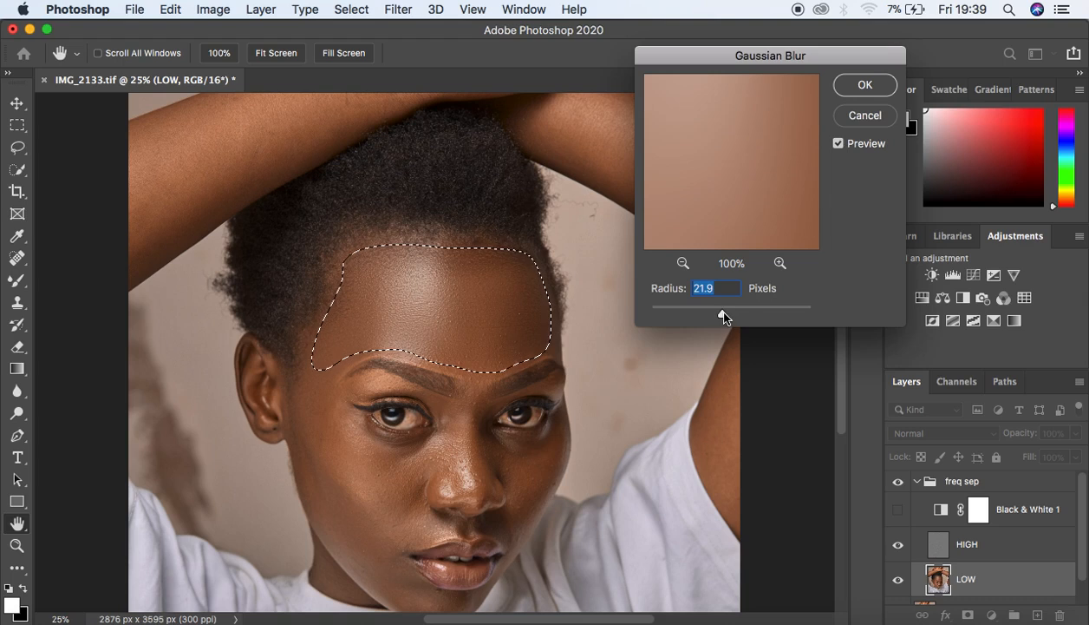
{"action": "left_click_drag", "start_coordinate": [722, 317], "coordinate": [724, 318]}
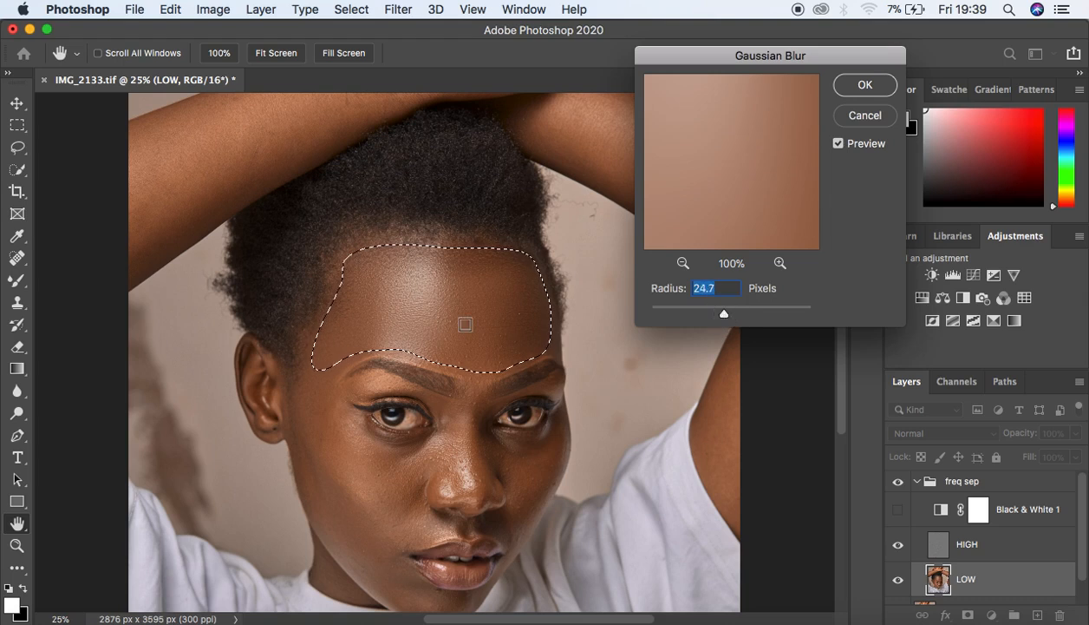
{"action": "scroll", "coordinate": [498, 348], "scroll_direction": "down", "scroll_amount": 2, "text": "alt"}
{"action": "scroll", "coordinate": [499, 348], "scroll_direction": "up", "scroll_amount": 2, "text": "alt"}
{"action": "type", "text": "8"}
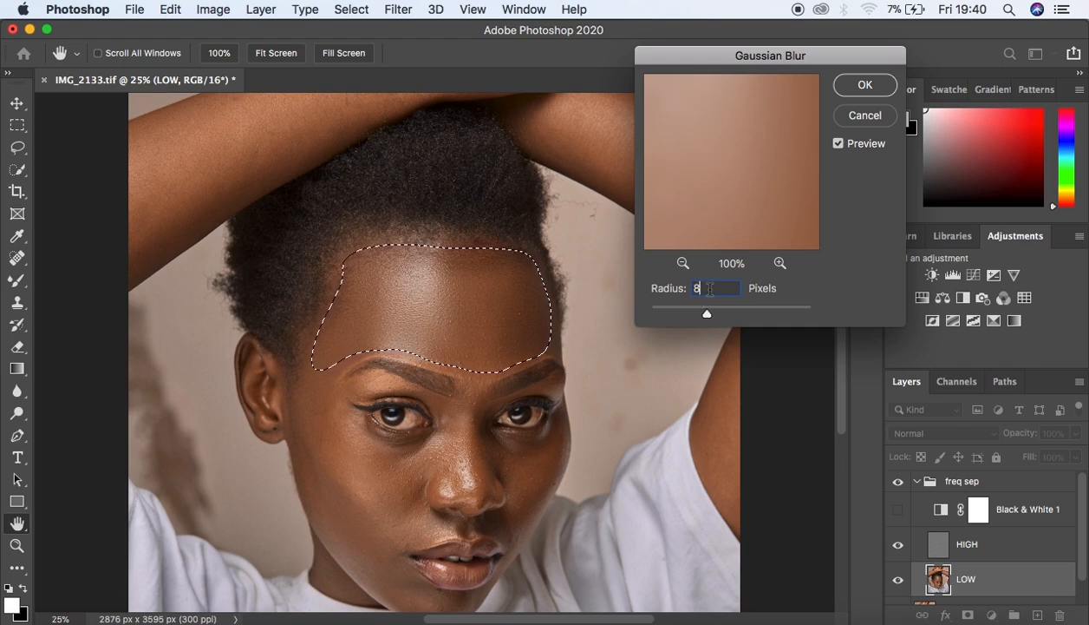
{"action": "key", "text": "BackSpace"}
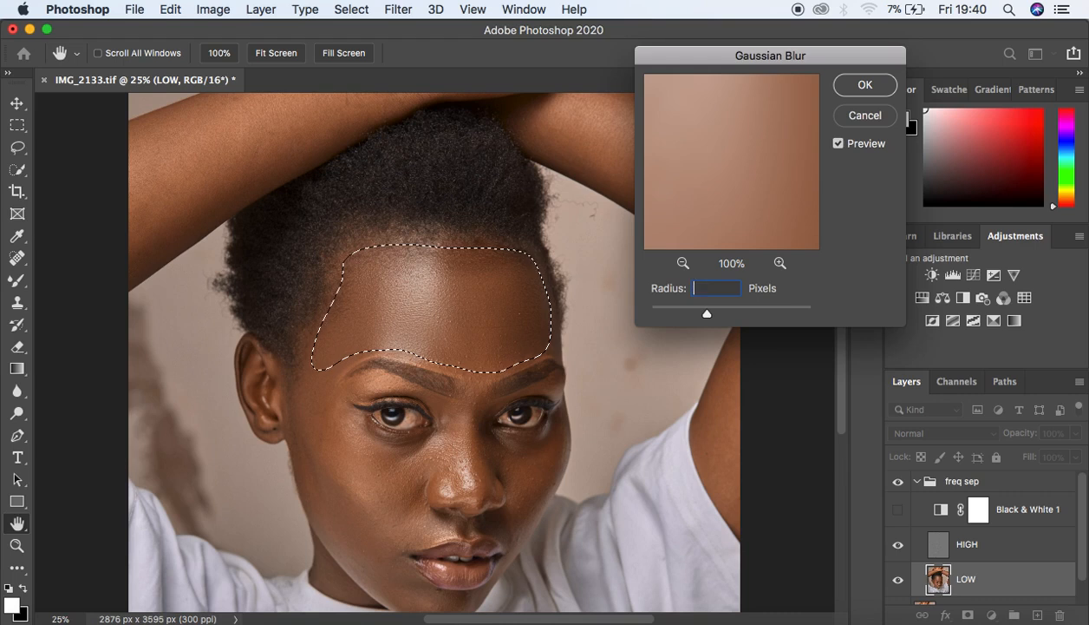
{"action": "type", "text": "24"}
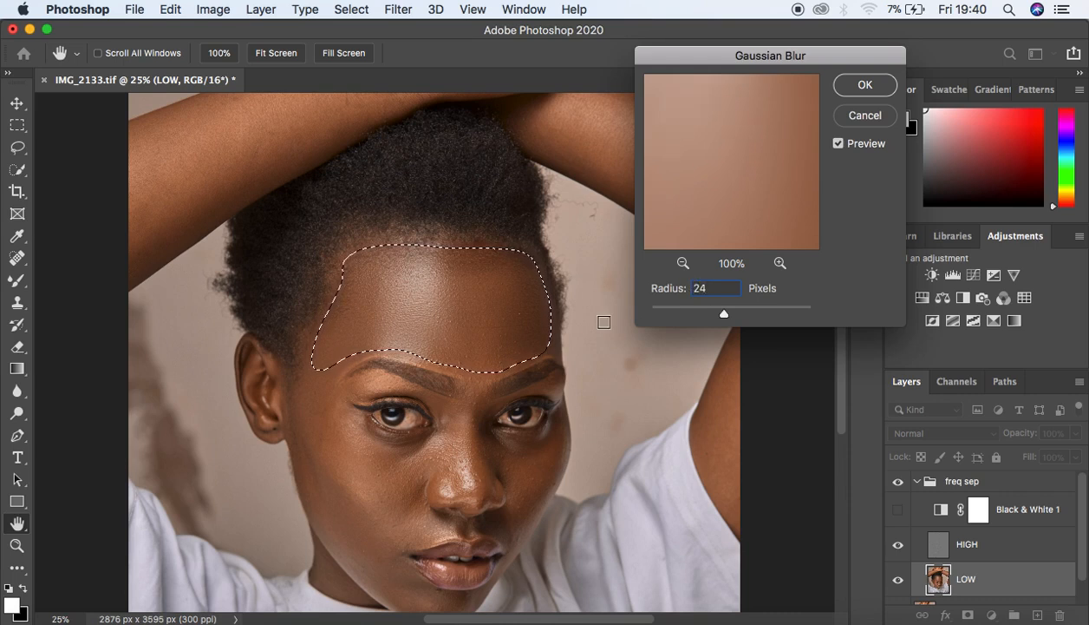
{"action": "key", "text": "super+plus"}
{"action": "key", "text": "super+minus"}
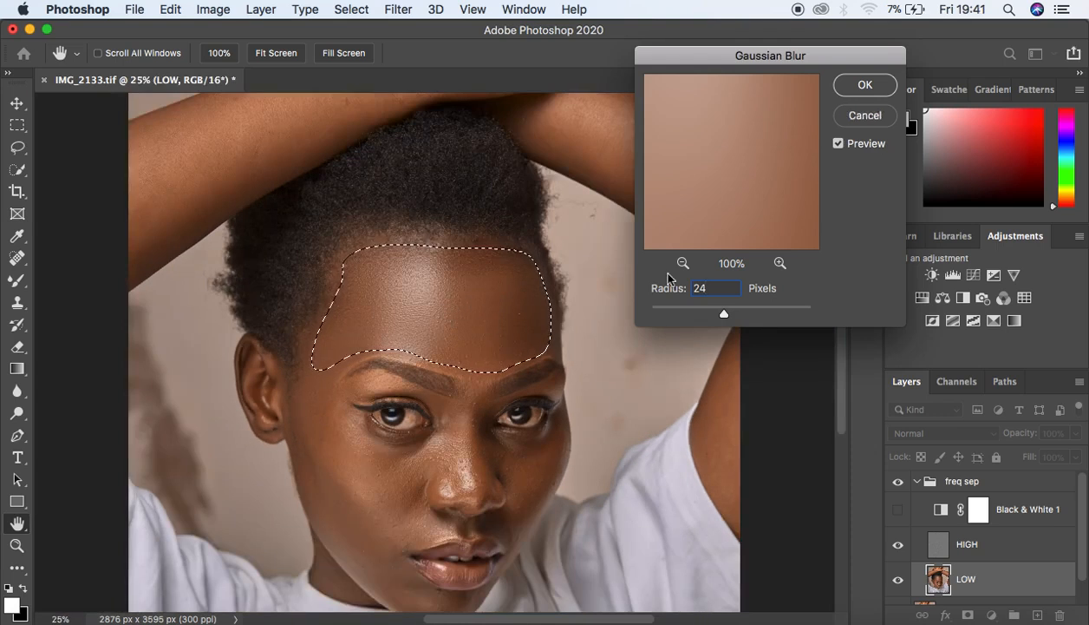
{"action": "left_click", "coordinate": [859, 86]}
Step: Drop the forehead selection and lasso the cheek beside the left ear
{"action": "key", "text": "super+d"}
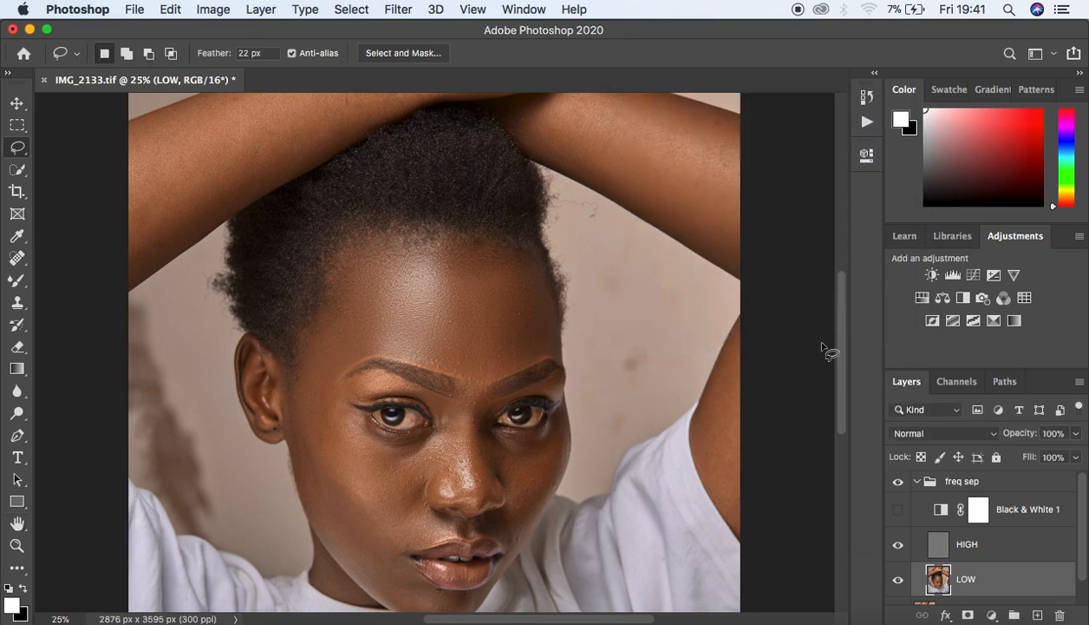
{"action": "left_click_drag", "start_coordinate": [838, 357], "coordinate": [837, 381]}
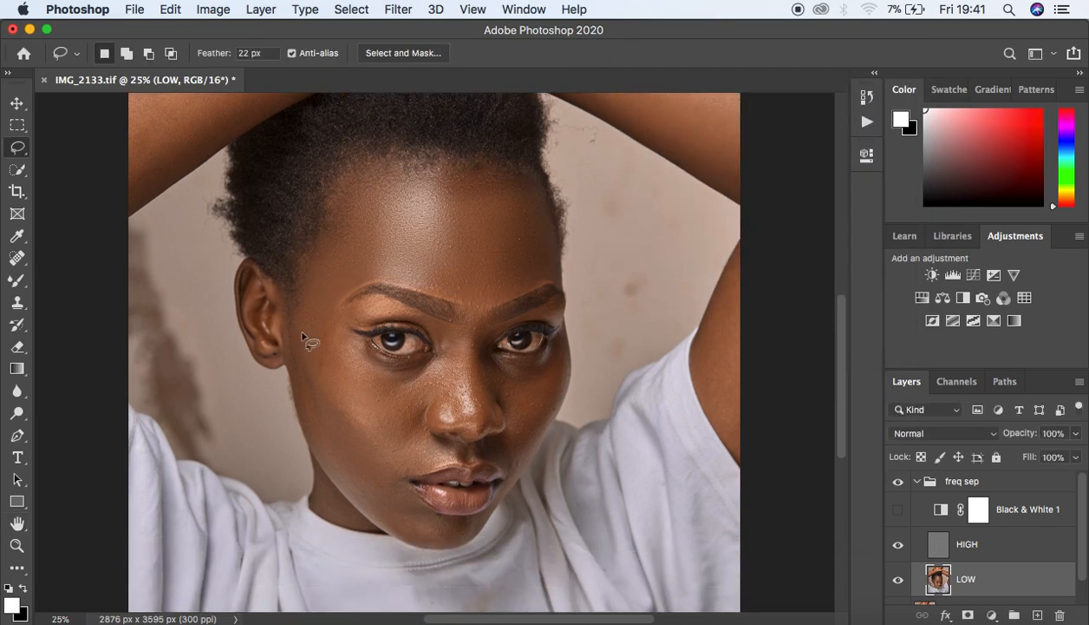
{"action": "mouse_move", "coordinate": [294, 311]}
{"action": "left_mouse_down"}
{"action": "mouse_move", "coordinate": [370, 420]}
{"action": "mouse_move", "coordinate": [402, 422]}
{"action": "mouse_move", "coordinate": [418, 386]}
{"action": "mouse_move", "coordinate": [379, 368]}
{"action": "left_mouse_up"}
{"action": "mouse_move", "coordinate": [337, 328]}
{"action": "left_mouse_down"}
{"action": "mouse_move", "coordinate": [304, 284]}
{"action": "mouse_move", "coordinate": [297, 305]}
{"action": "left_mouse_up"}
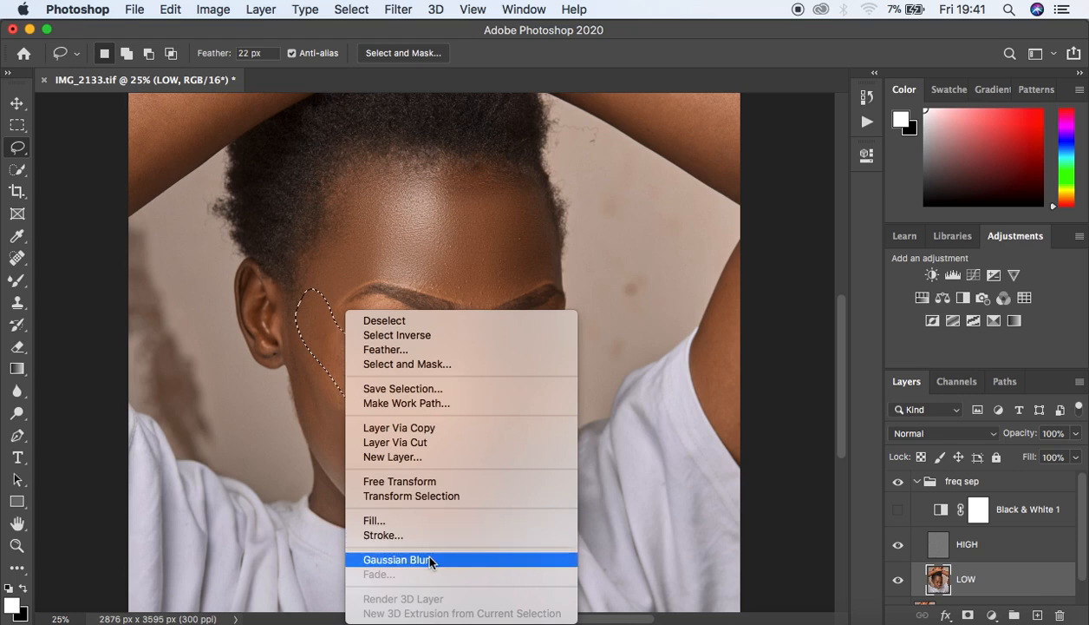
Step: Reapply the Gaussian Blur to the cheek and clear the selection
{"action": "left_click", "coordinate": [430, 559]}
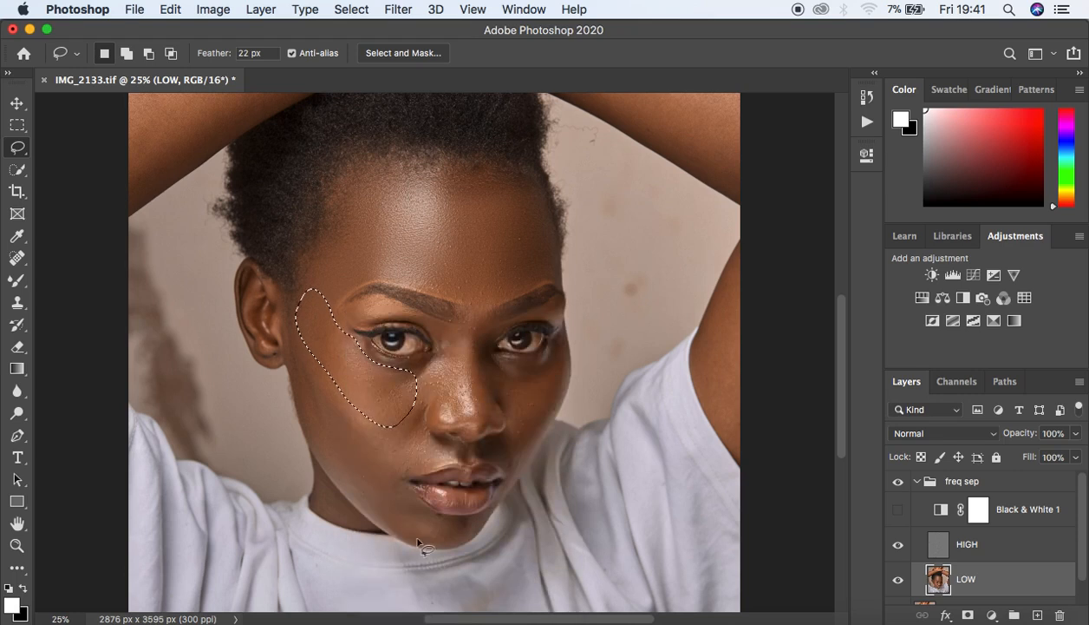
{"action": "left_click", "coordinate": [460, 377]}
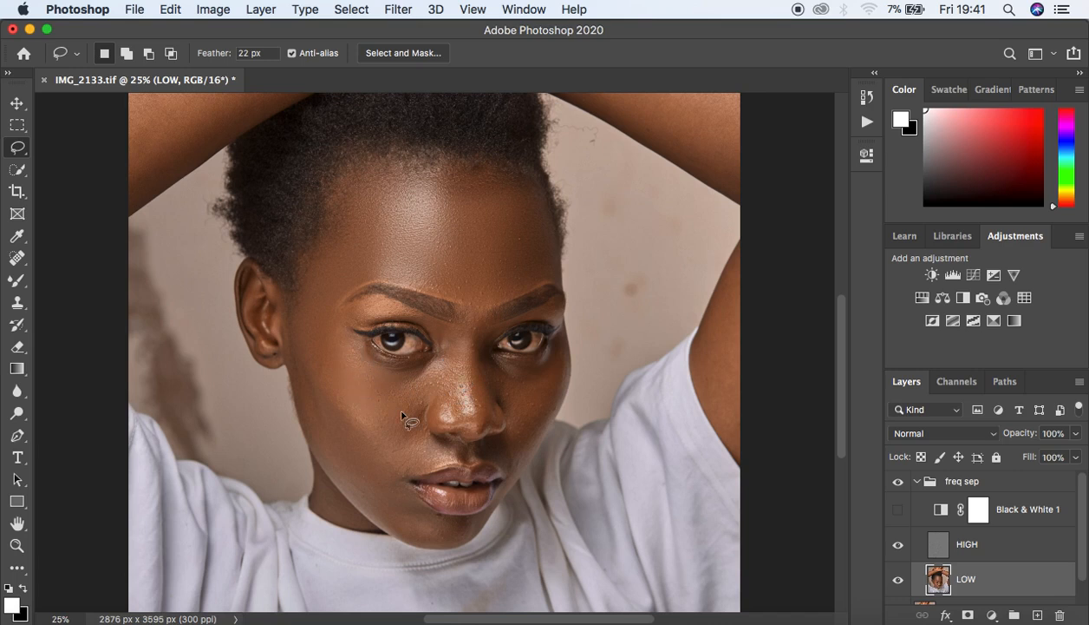
{"action": "key", "text": "super+equal"}
{"action": "key", "text": "super+minus"}
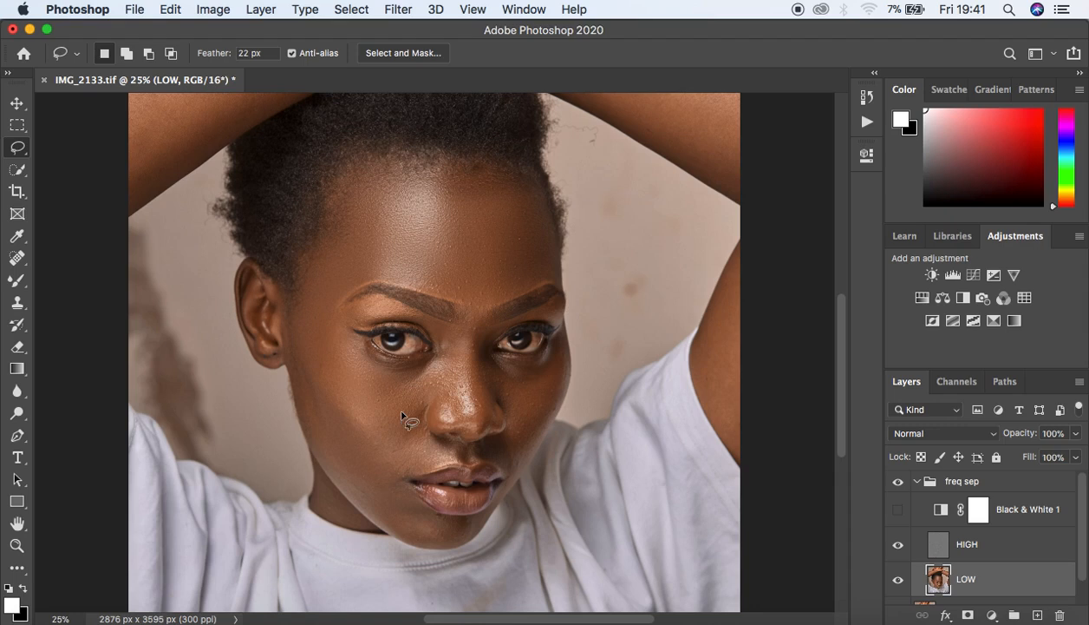